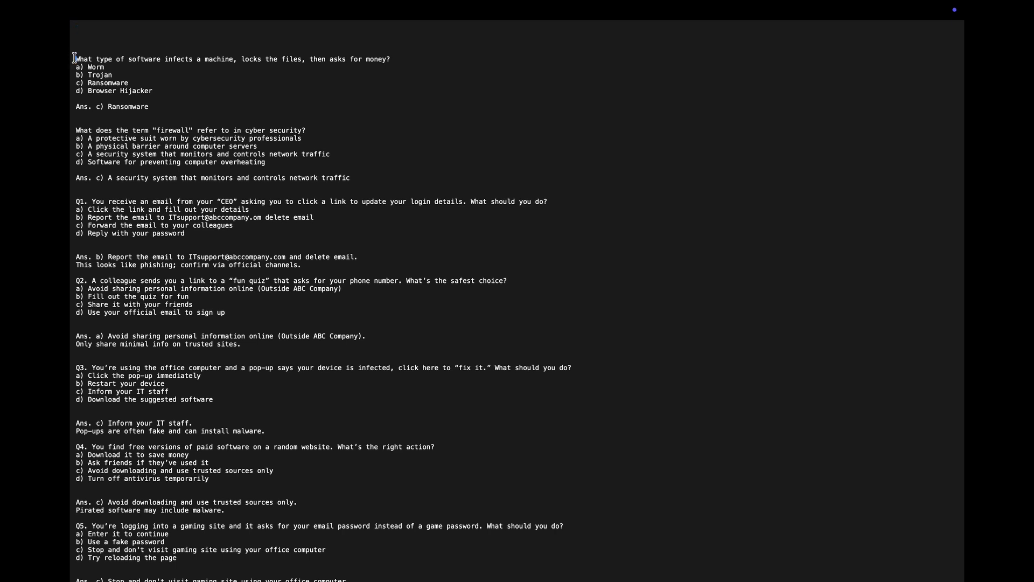
Step: Copy the first three quiz questions with their options and answers from the text file, and switch to a new Copilot chat in Chrome
left_click_drag(74, 57, 396, 267)
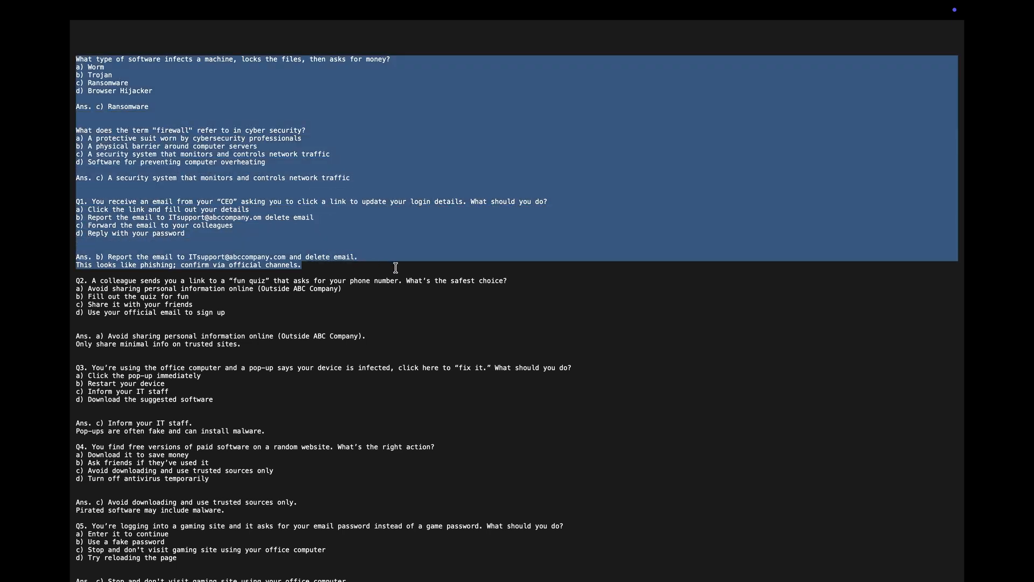
key("ctrl+Left")
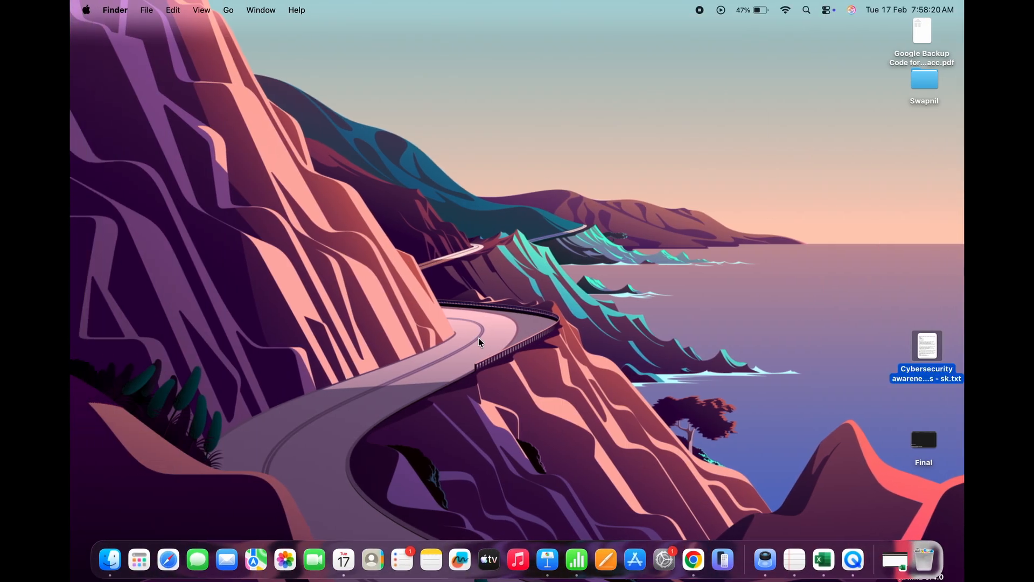
left_click(692, 558)
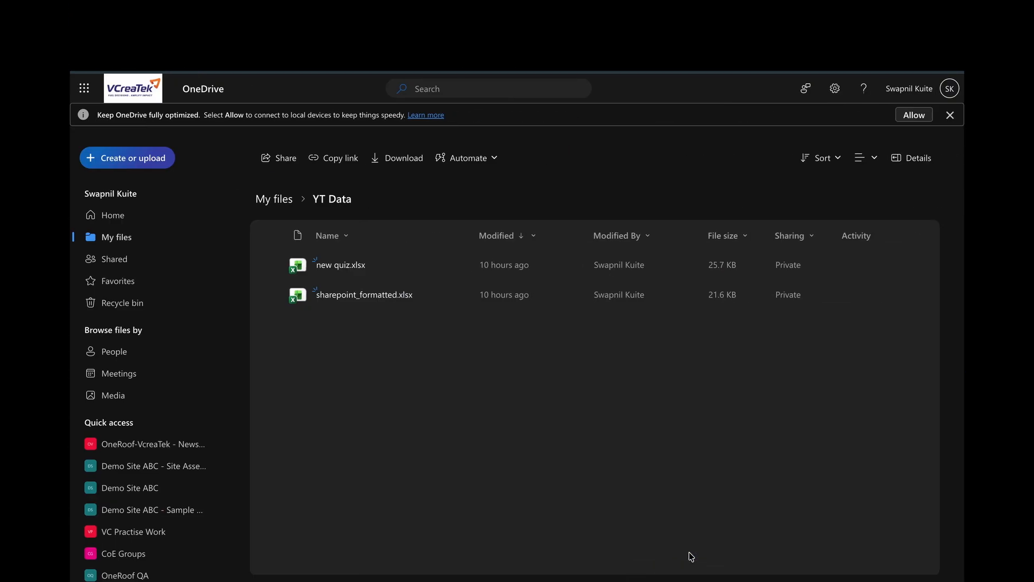
left_click(414, 33)
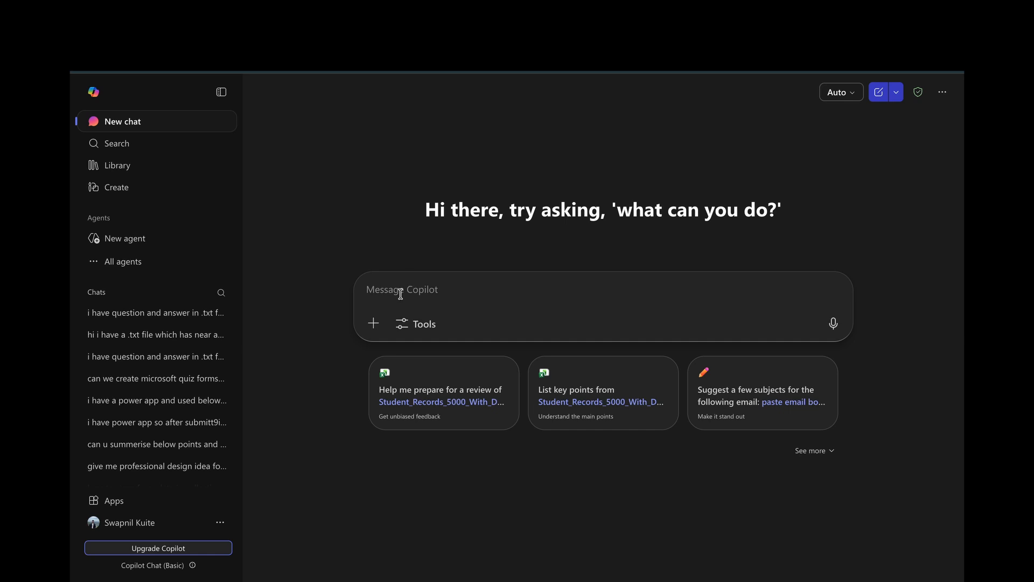
Step: Begin the Copilot message with "I have data in .txt format and i want to convert it inmto excel but it should configure"
type("I have ")
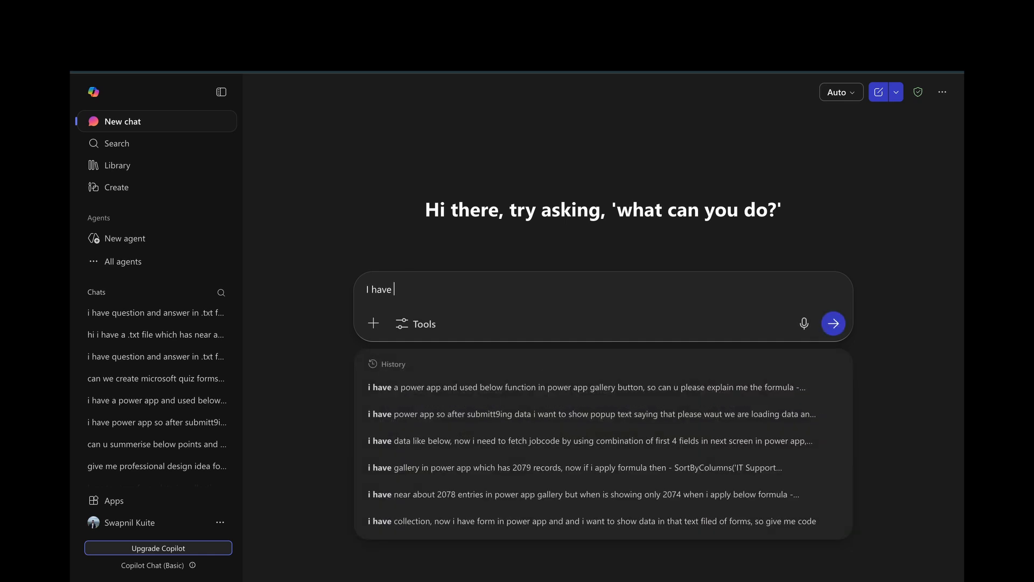
type("data in .t")
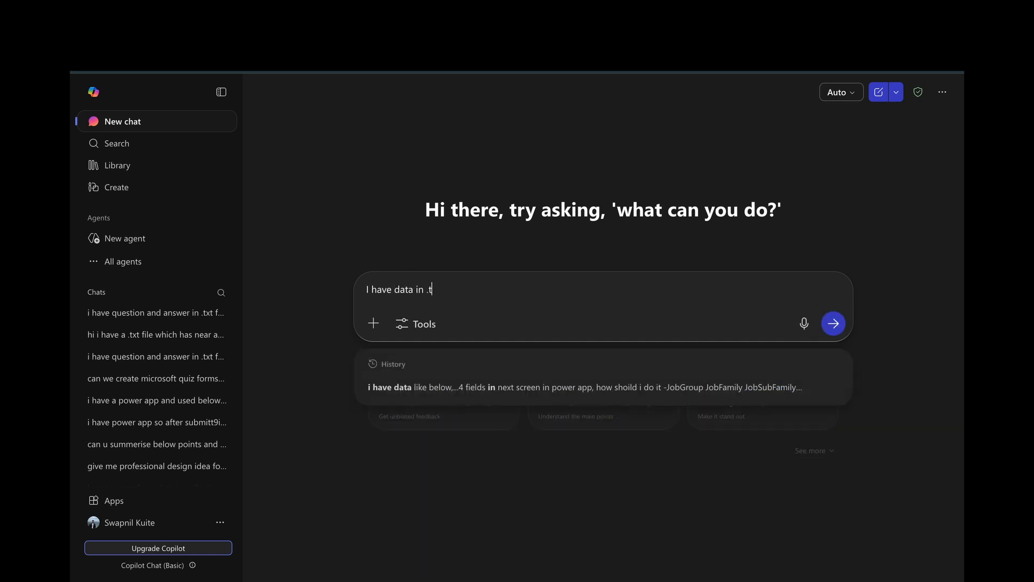
type("xt form")
key("BackSpace")
key("BackSpace")
key("BackSpace")
key("BackSpace")
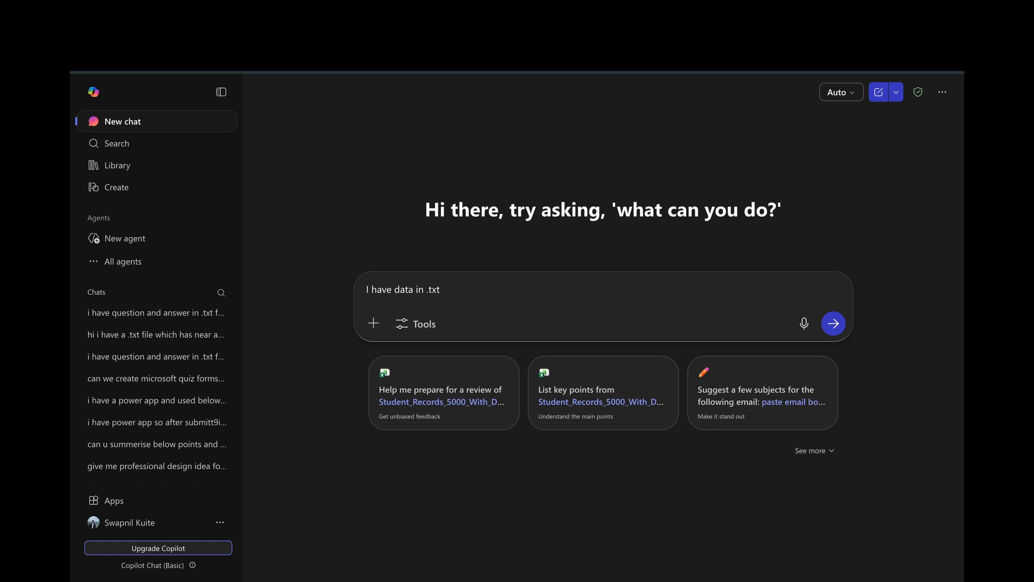
type("format and i want to convert i")
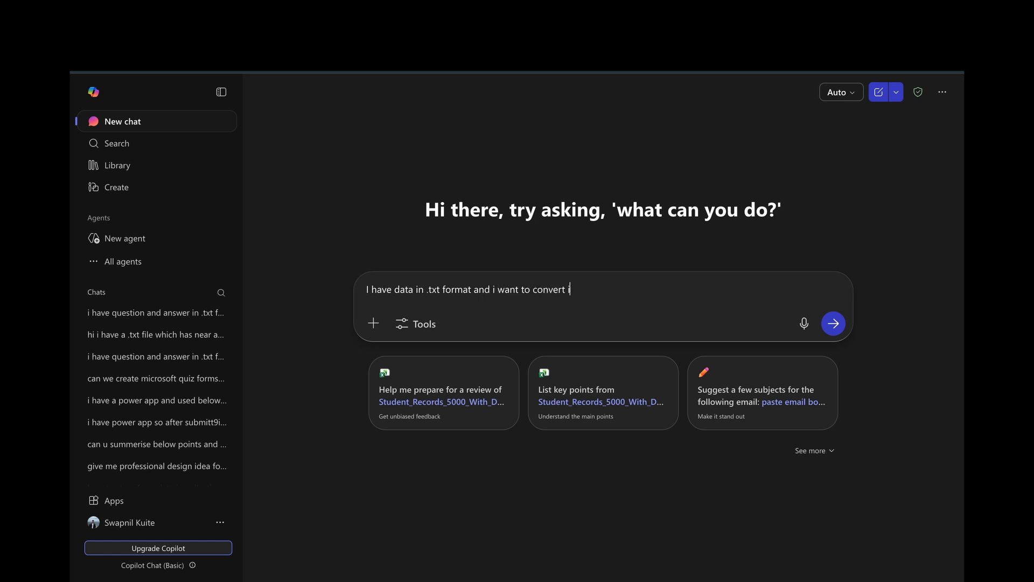
type("t inmto excel but th")
key("BackSpace")
key("BackSpace")
key("BackSpace")
type("it should configure")
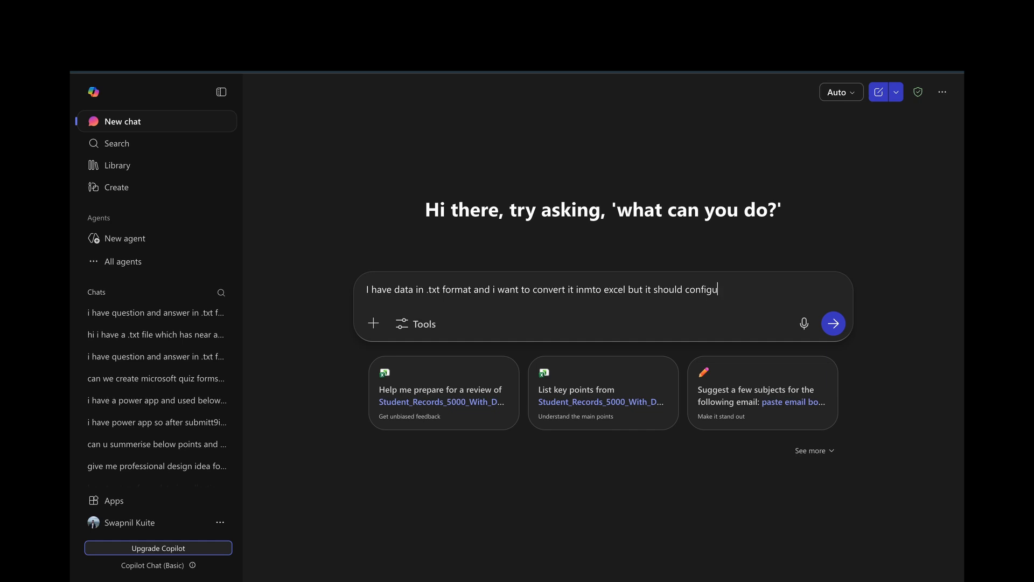
Step: Continue the request by asking for Sr. No, Question, all 4 options and the answer in separate columns, ending with a dash
type("like, Sr. No in one column , Question in seperate column and all 4 options in seperated columns and an")
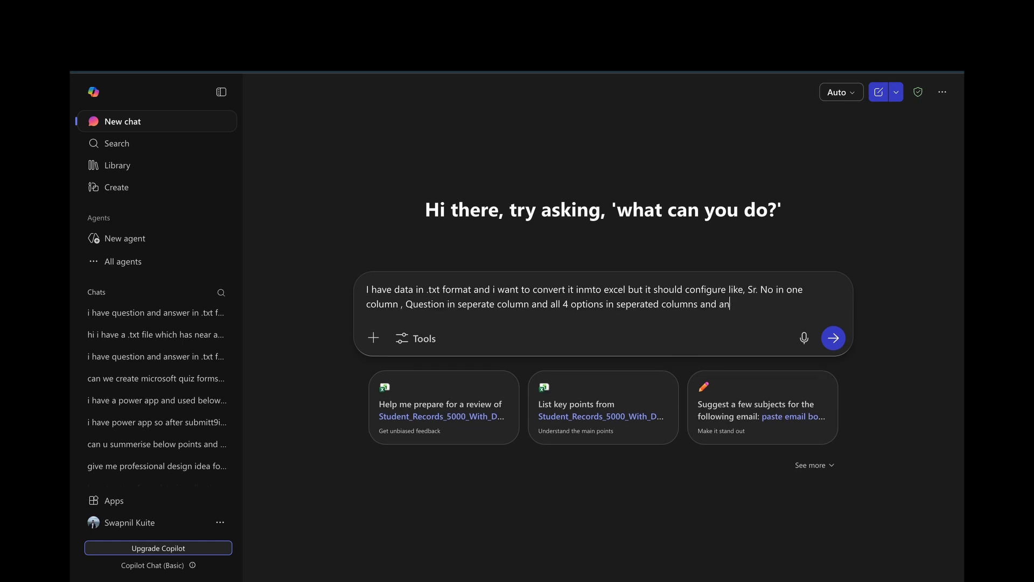
type("swer in seperate column ")
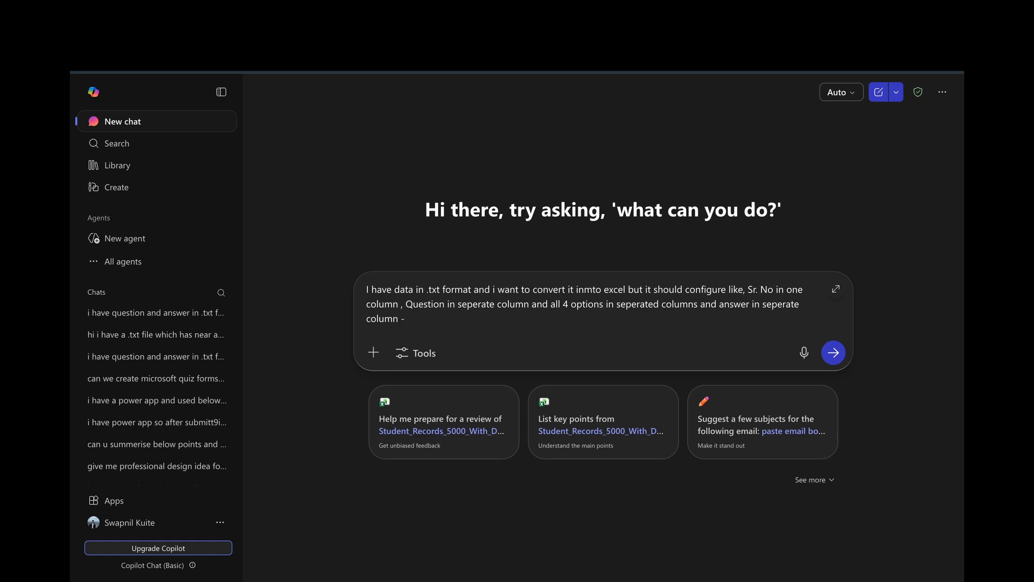
type("-")
Step: Paste the copied sample questions after the request and send the message to Copilot
key("ctrl+v")
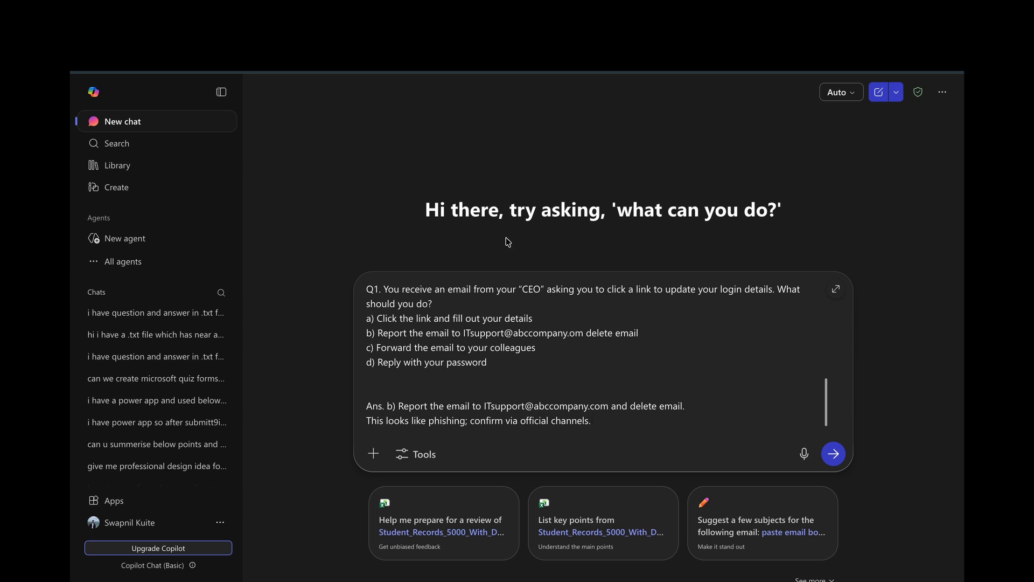
scroll(566, 328, "up", 5)
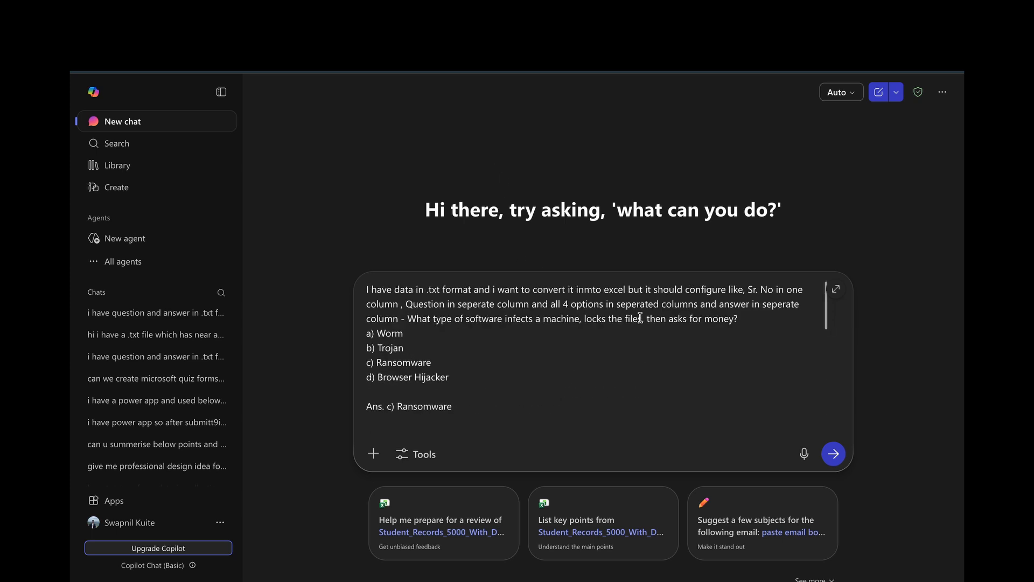
scroll(663, 403, "down", 3)
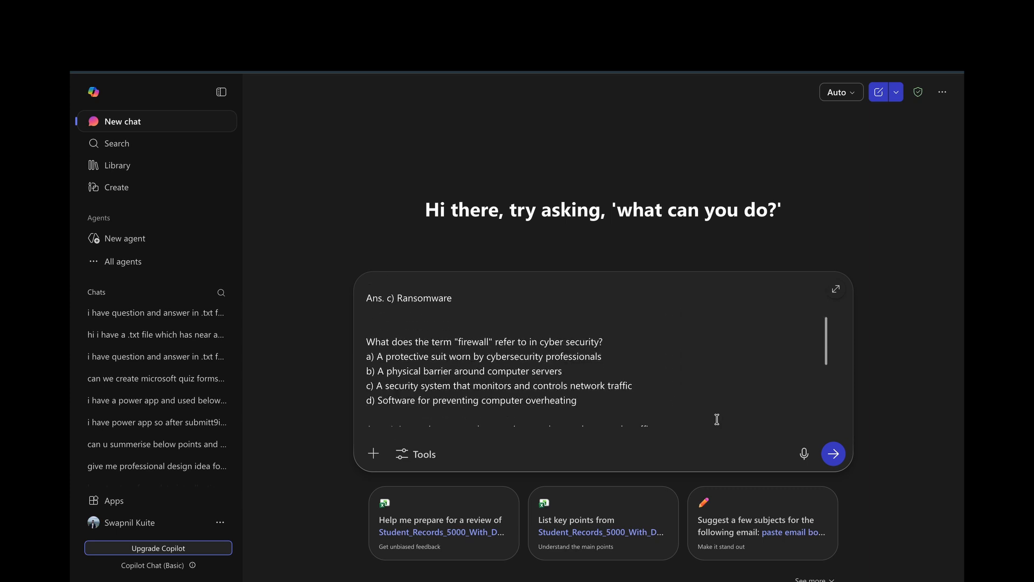
left_click(833, 453)
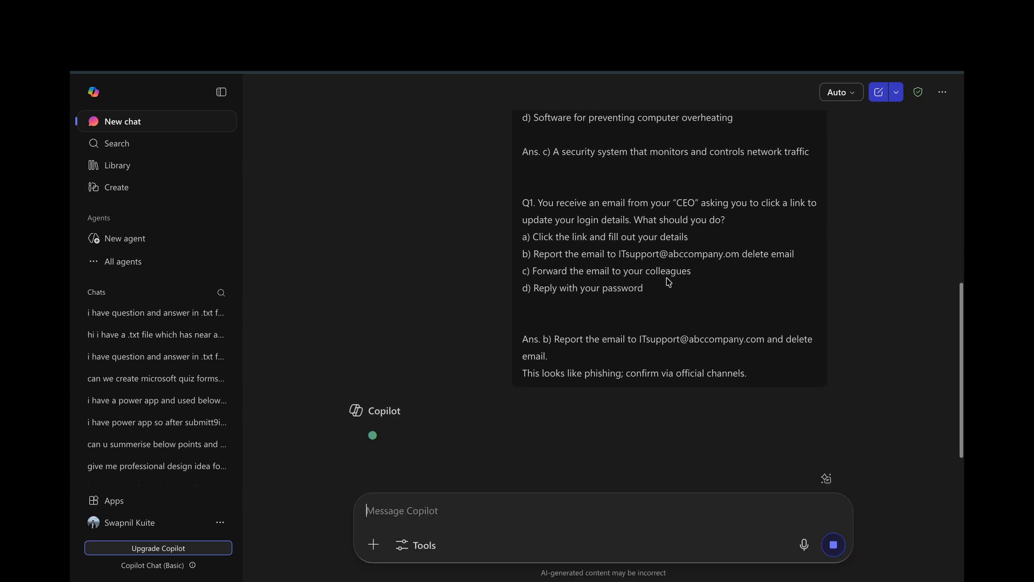
scroll(623, 212, "up", 5)
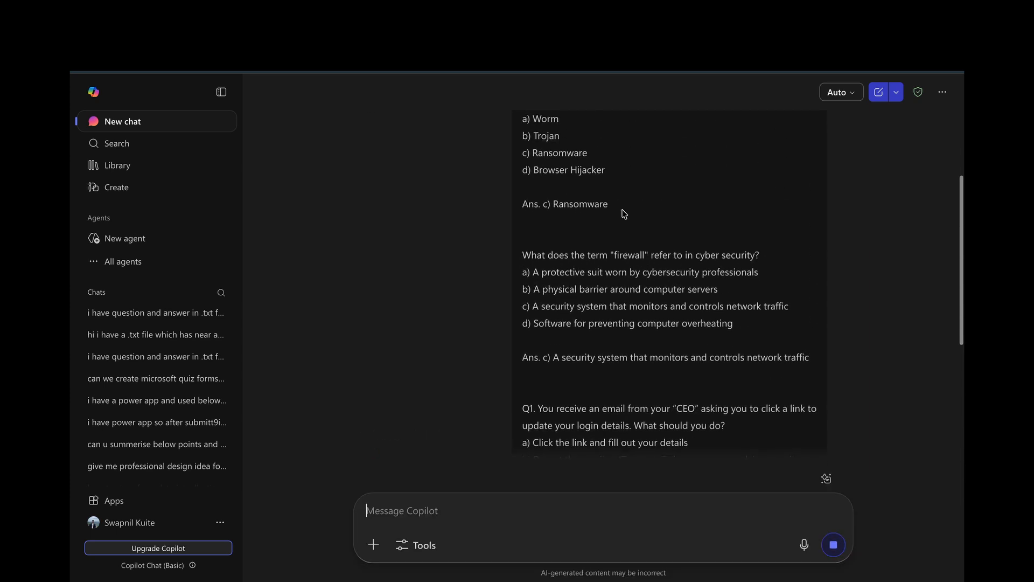
scroll(623, 214, "down", 6)
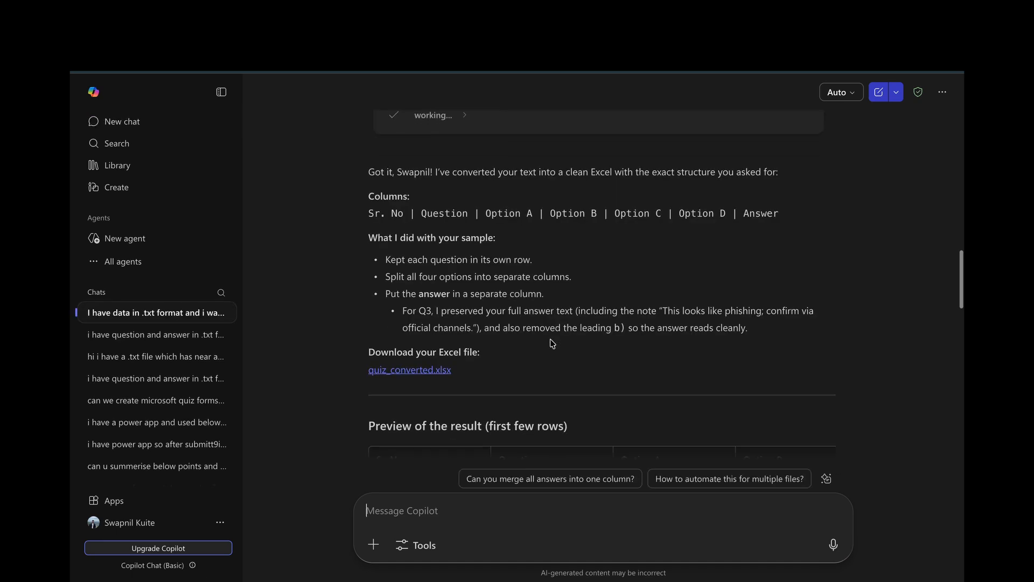
Step: Save the generated quiz_converted.xlsx to the Desktop and open it in Excel
left_click(432, 371)
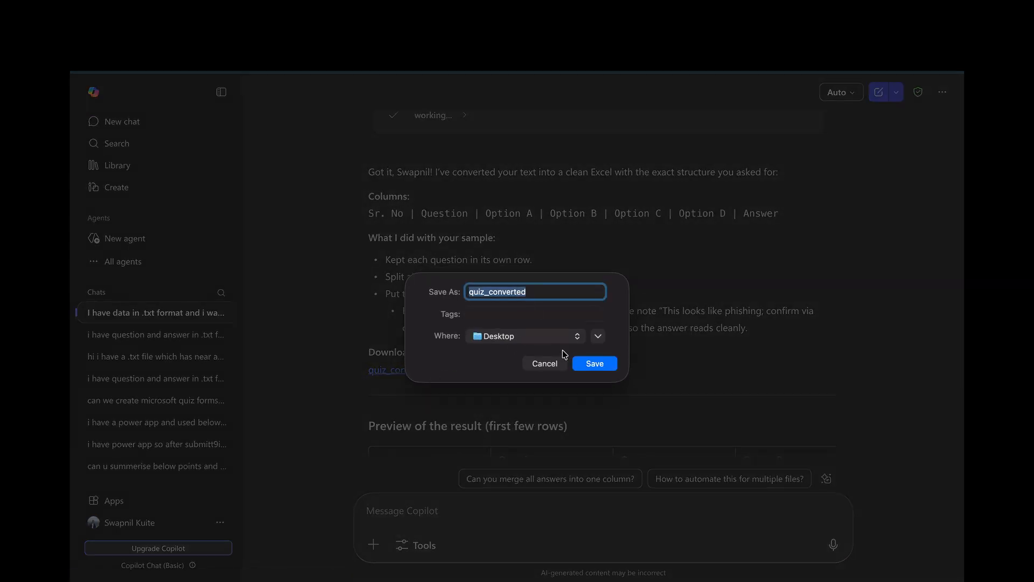
left_click(594, 363)
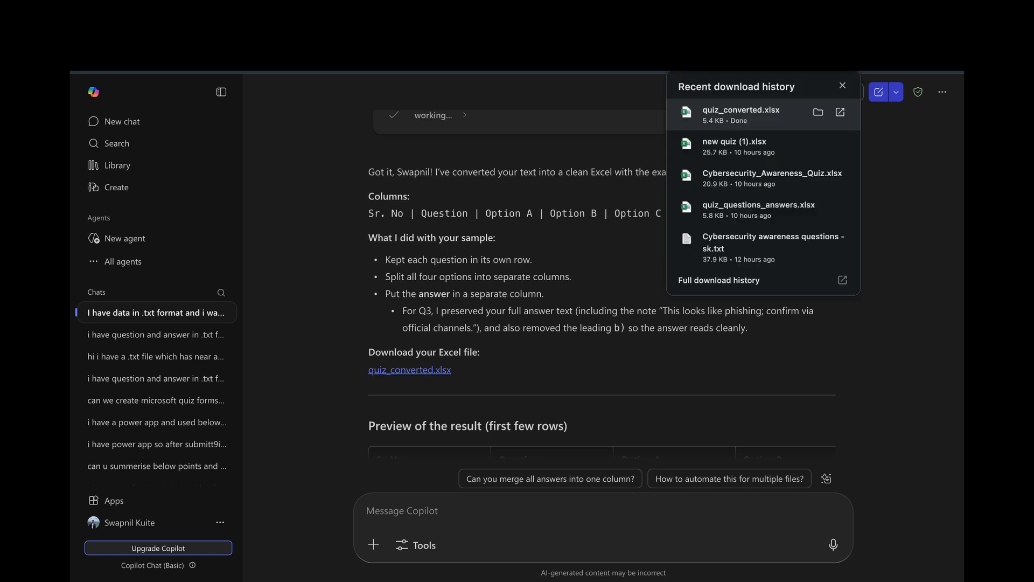
left_click(818, 112)
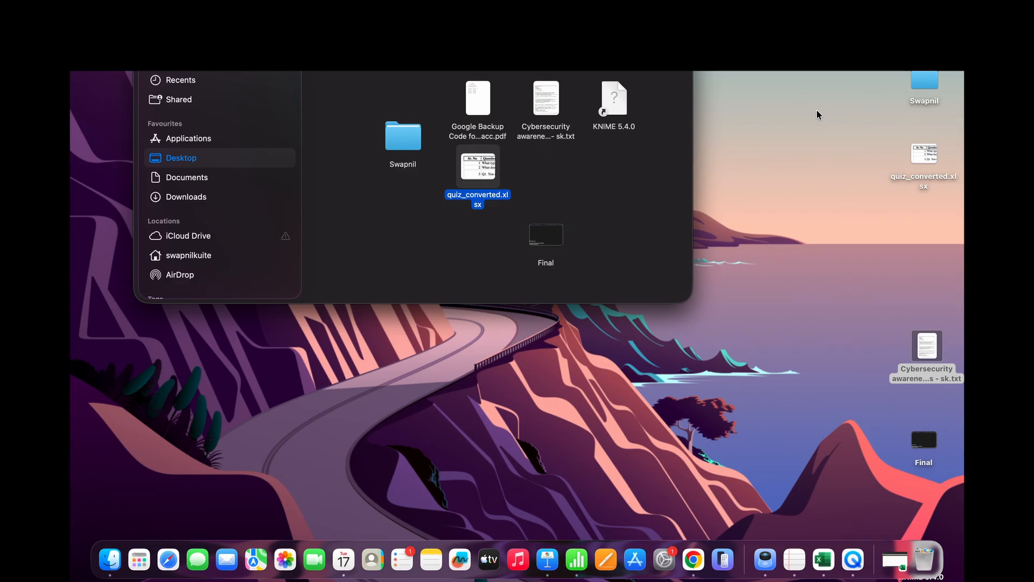
double_click(473, 172)
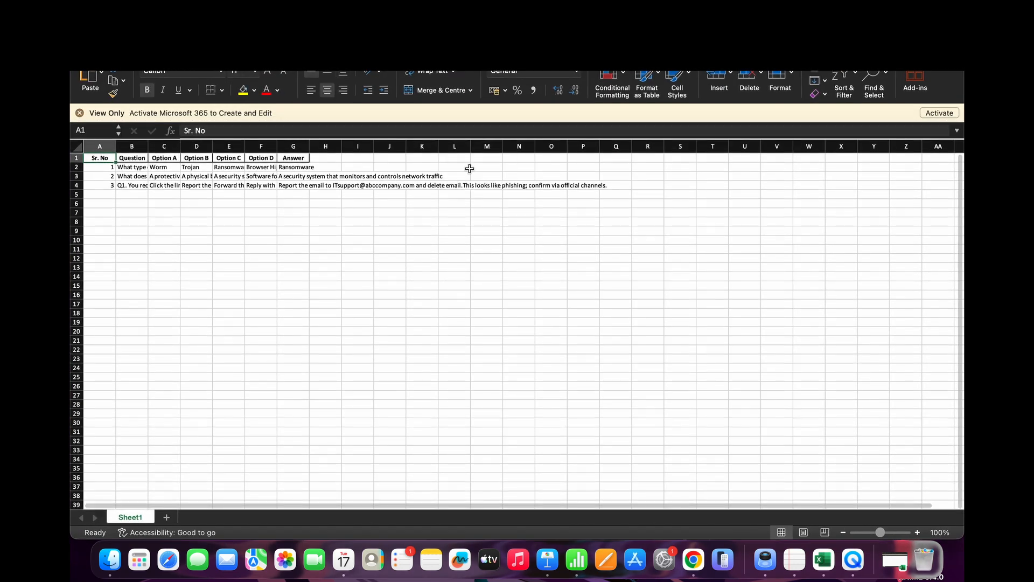
Step: Autofit the widths of the Question, Option A and Option D columns
double_click(148, 146)
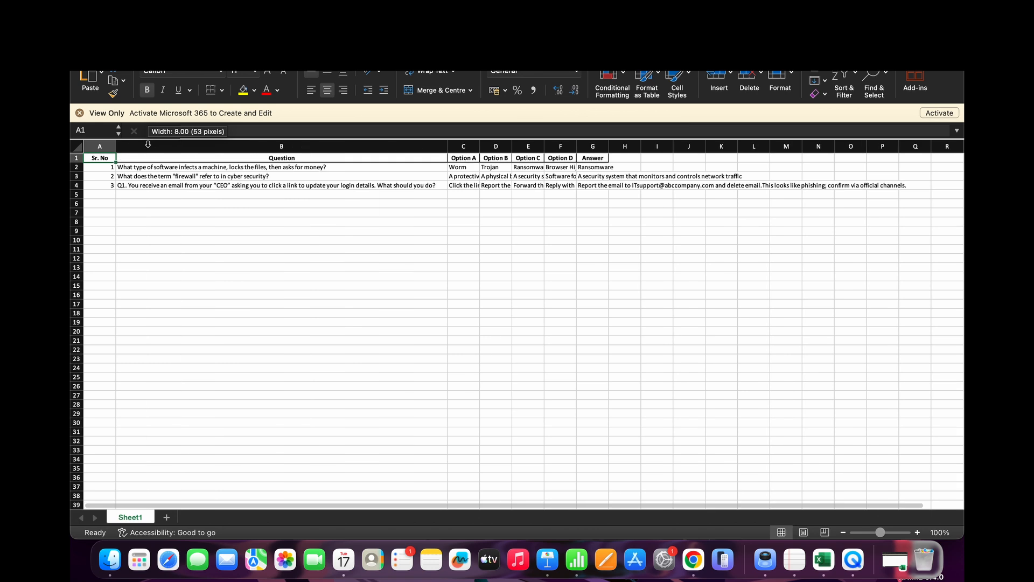
double_click(480, 144)
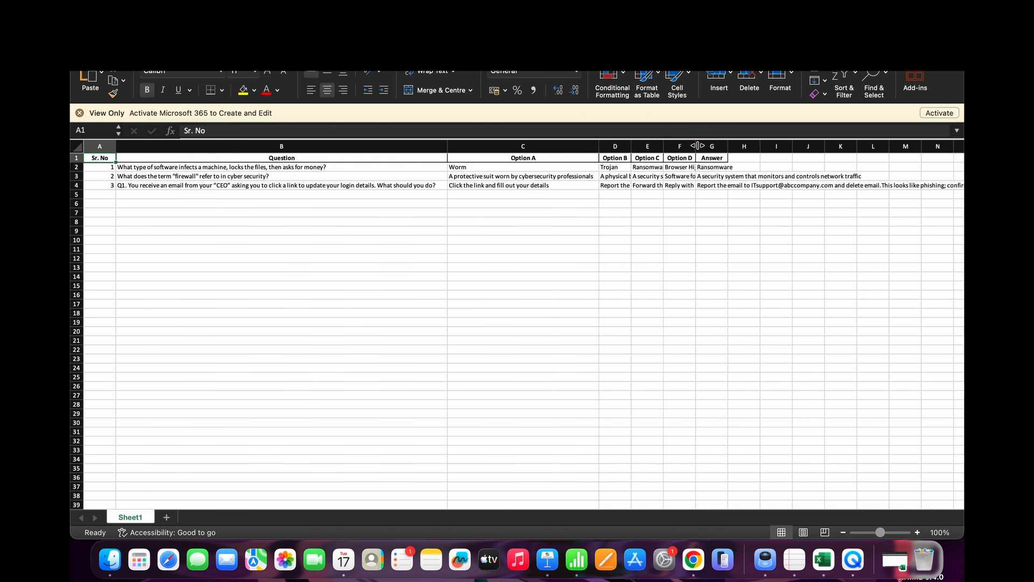
double_click(697, 146)
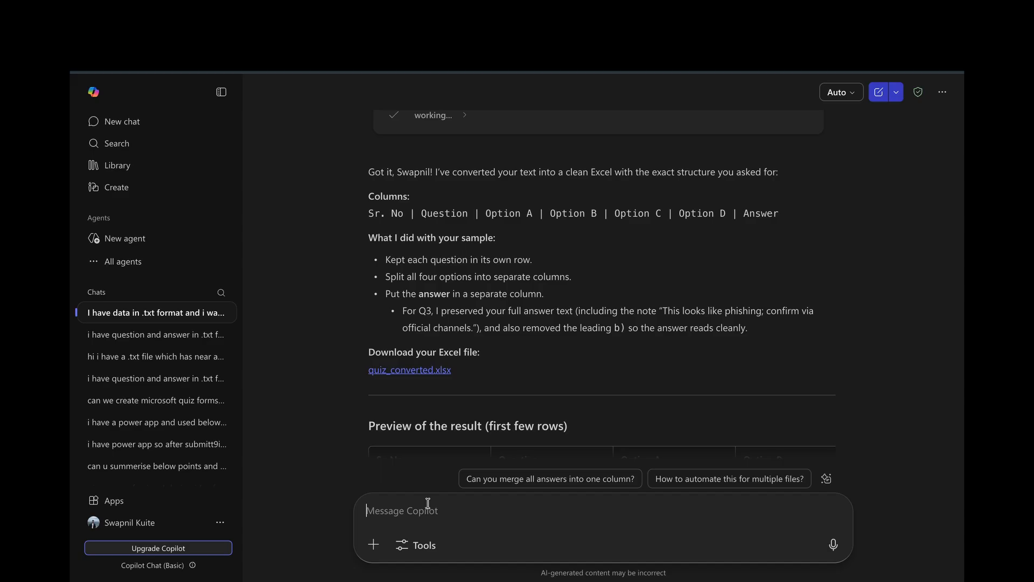
Step: Return to the Copilot chat and write the follow-up "great , now i have file please do the same"
left_click(427, 503)
type("great ")
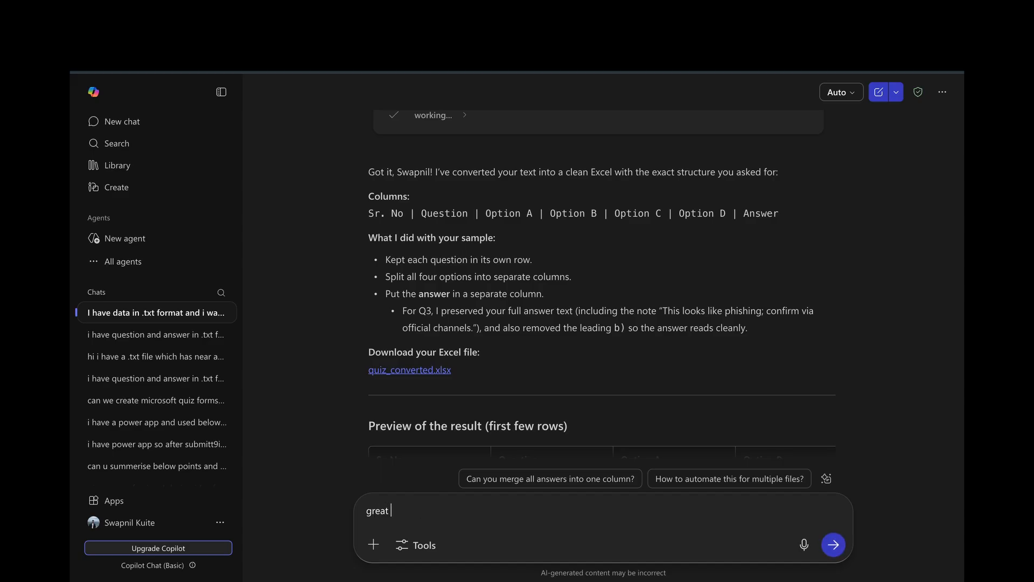
type(", now i w")
key("BackSpace")
type("have file please do the same")
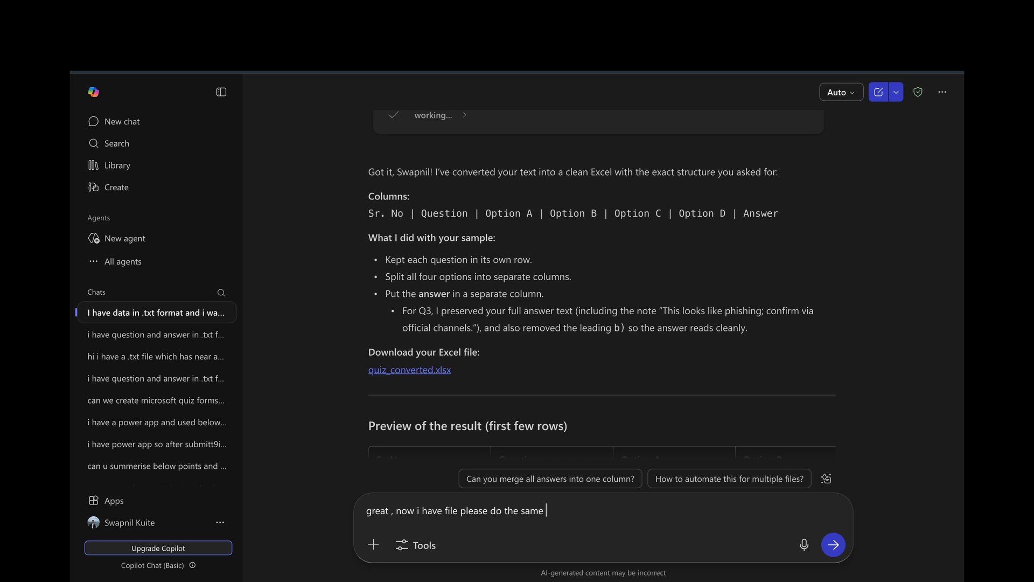
Step: Attach the Cybersecurity awareness questions - sk.txt file from the Desktop and send the follow-up message
left_click(372, 545)
left_click(397, 449)
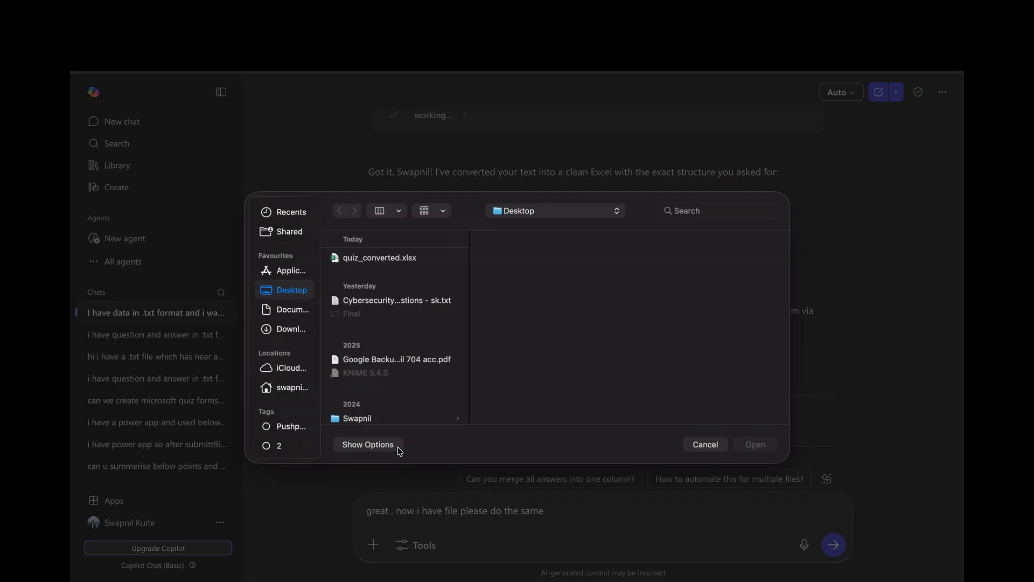
left_click(385, 306)
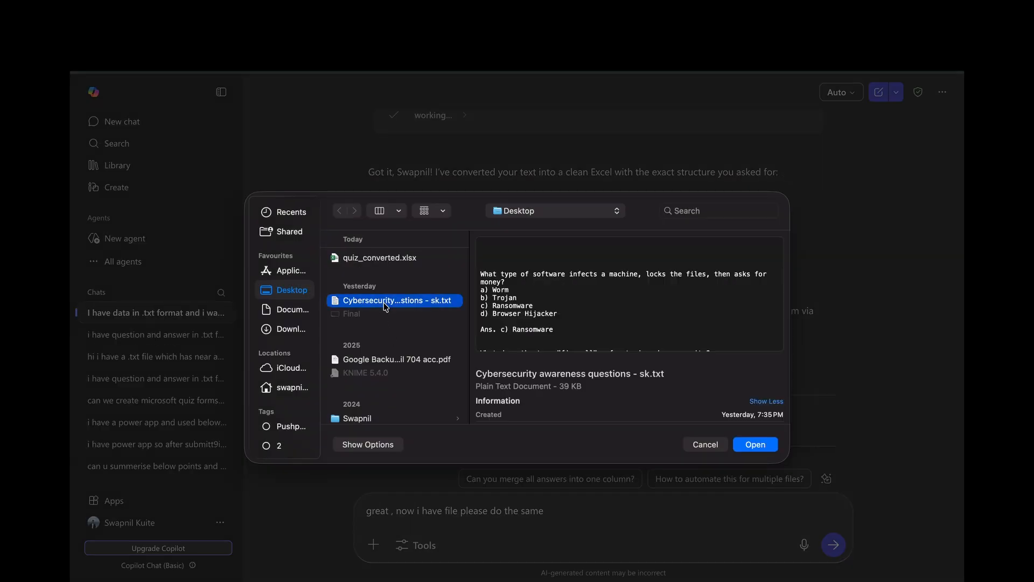
left_click(747, 447)
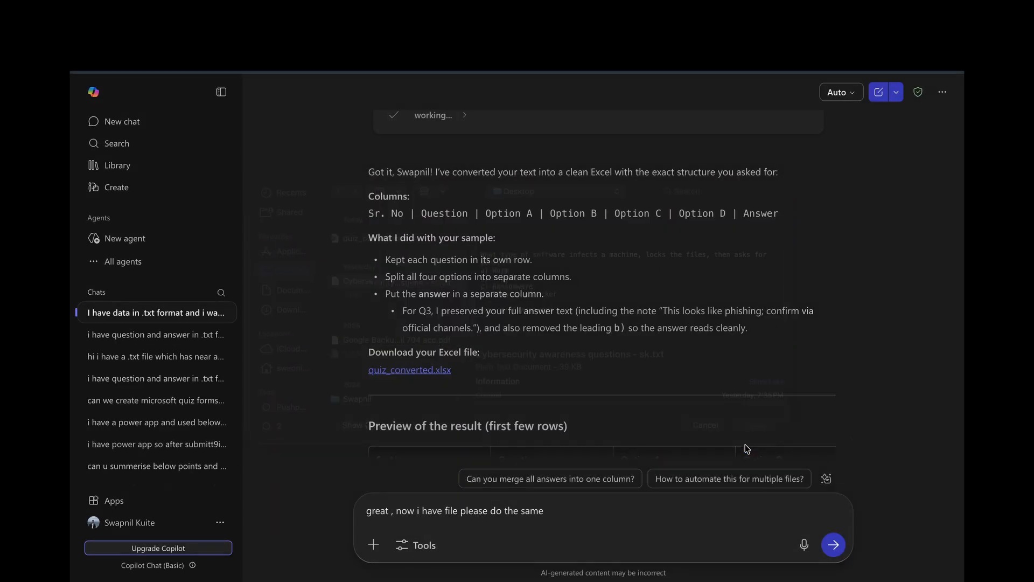
left_click(841, 553)
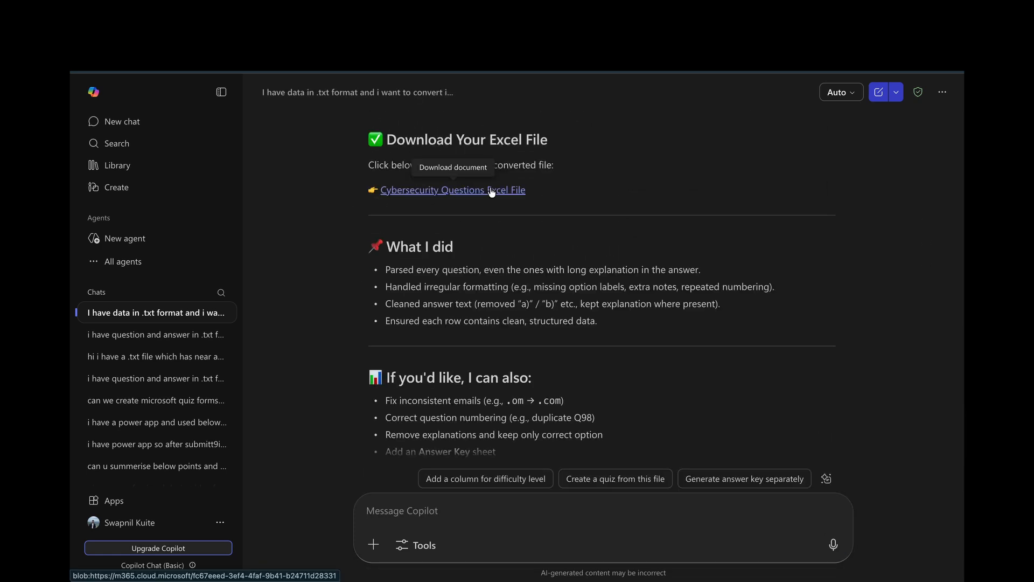
Step: Save the generated Excel file as Cybersecurity_questions on the Desktop and show it in its folder
left_click(488, 191)
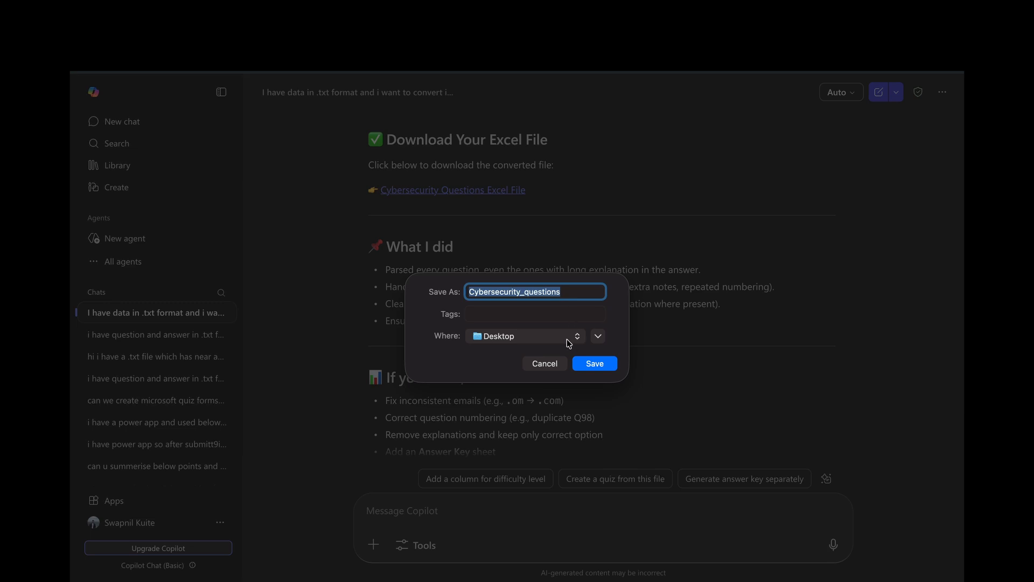
left_click(589, 364)
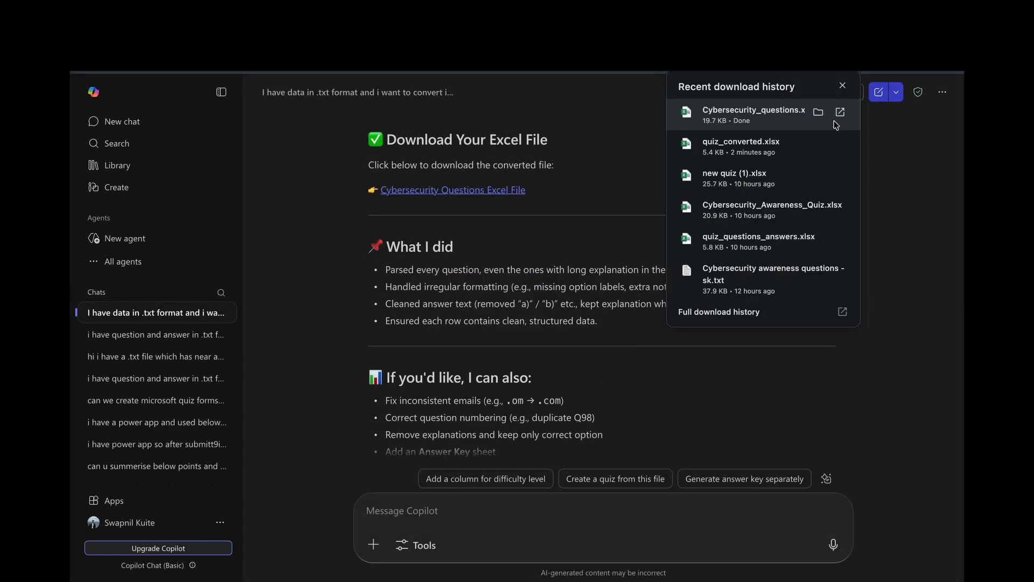
left_click(818, 113)
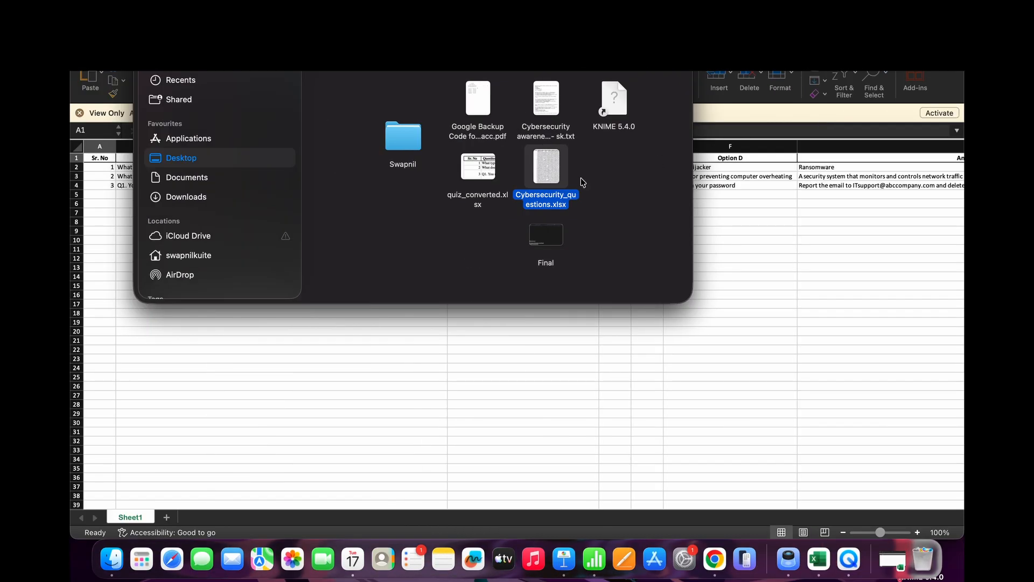
Step: Open Cybersecurity_questions.xlsx in Excel and autofit the width of the Question column
double_click(539, 171)
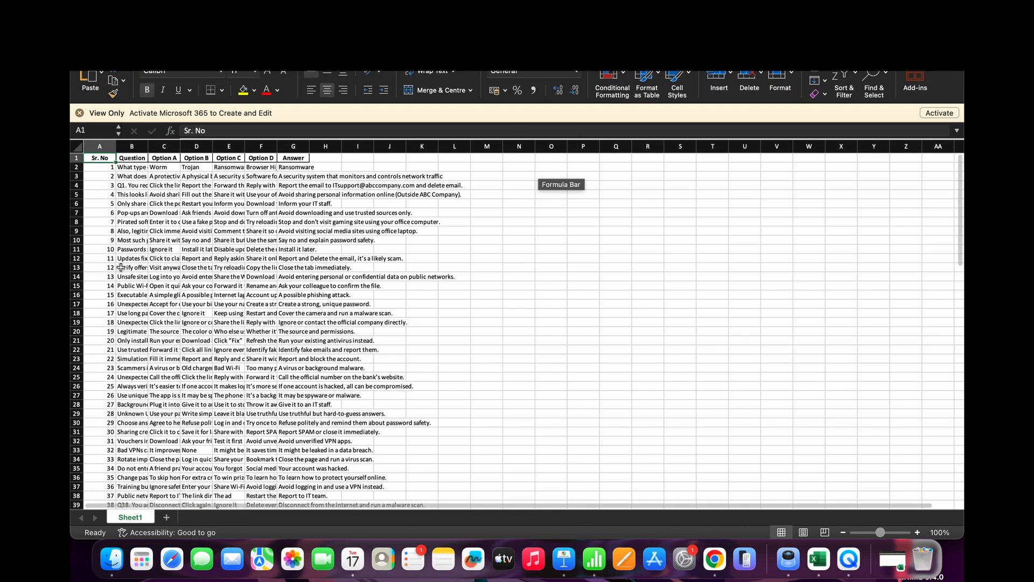
double_click(148, 146)
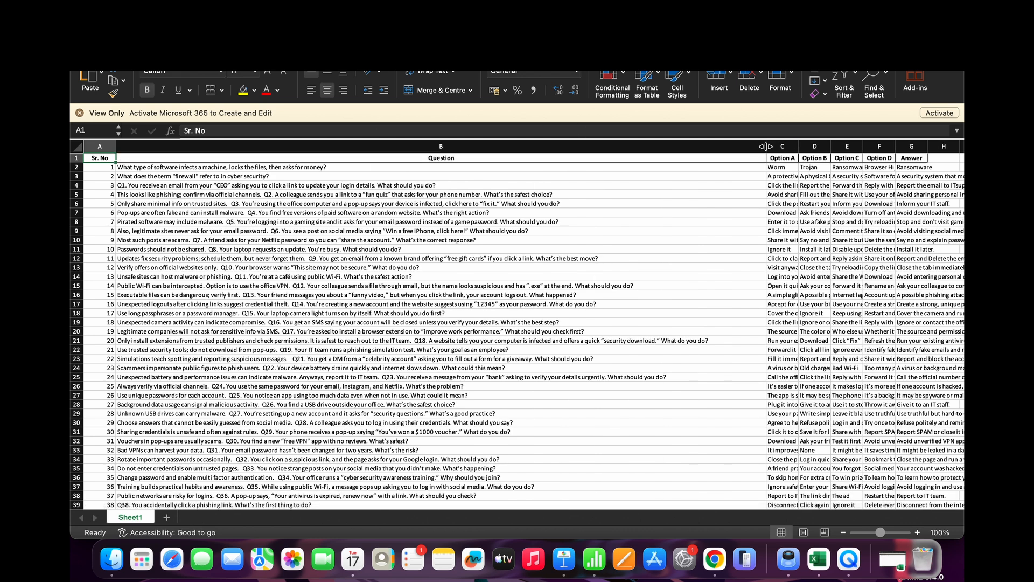
Step: Narrow the Question column, fit Option D to its contents and widen the Answer column to review the quiz rows
left_click_drag(766, 146, 372, 151)
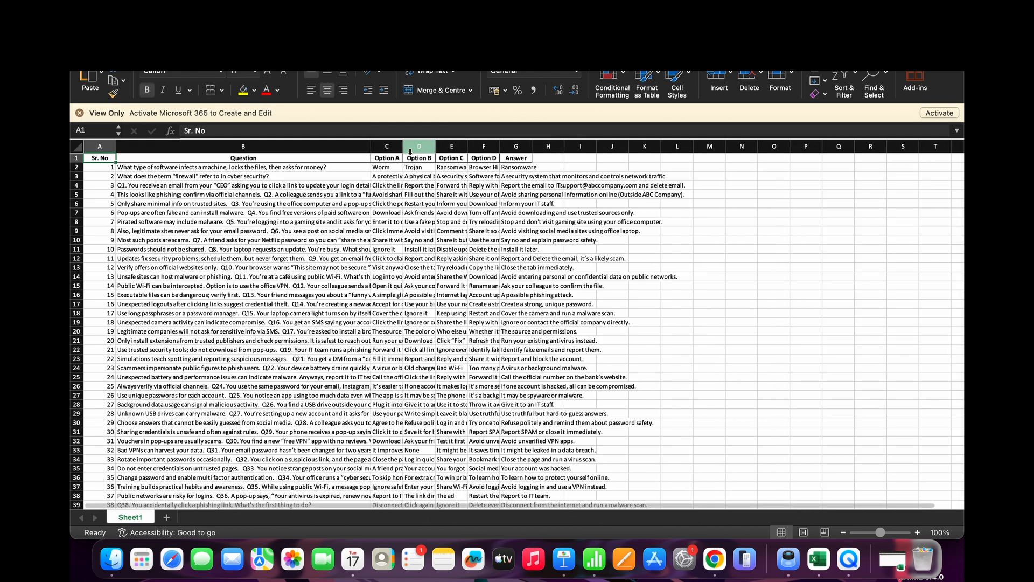
double_click(499, 148)
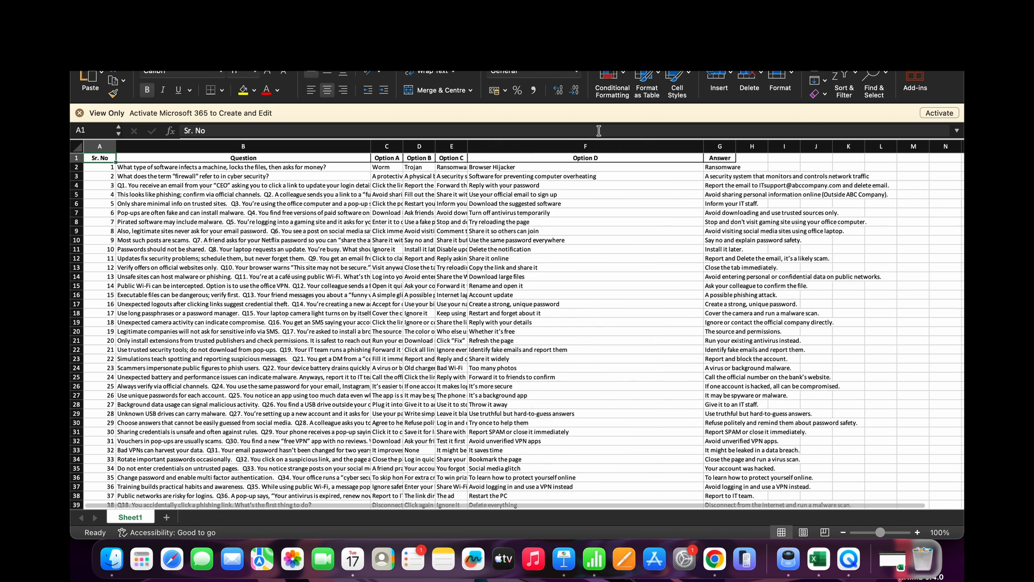
left_click_drag(736, 146, 963, 147)
scroll(569, 244, "down", 20)
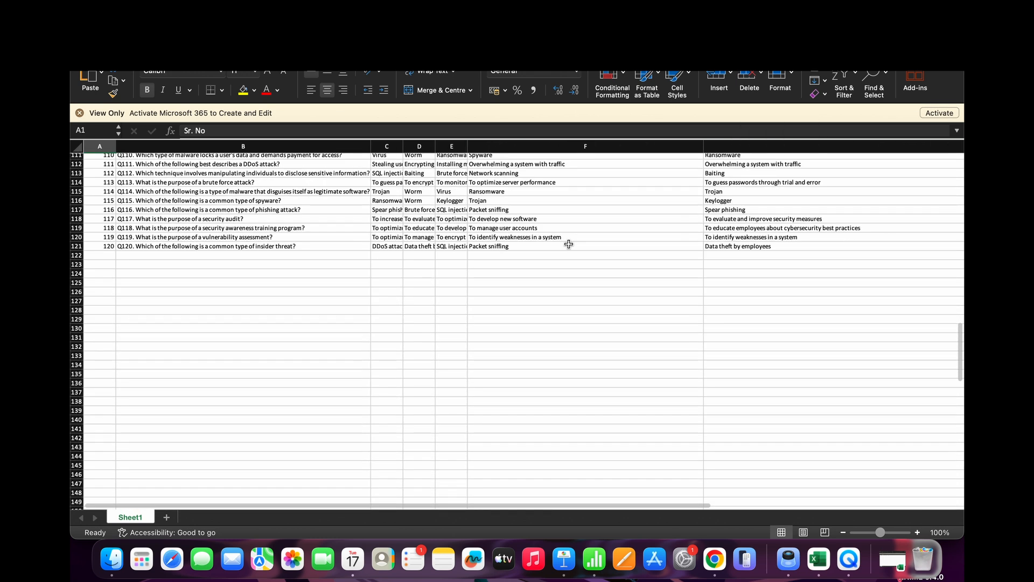
scroll(569, 244, "up", 20)
scroll(569, 244, "up", 8)
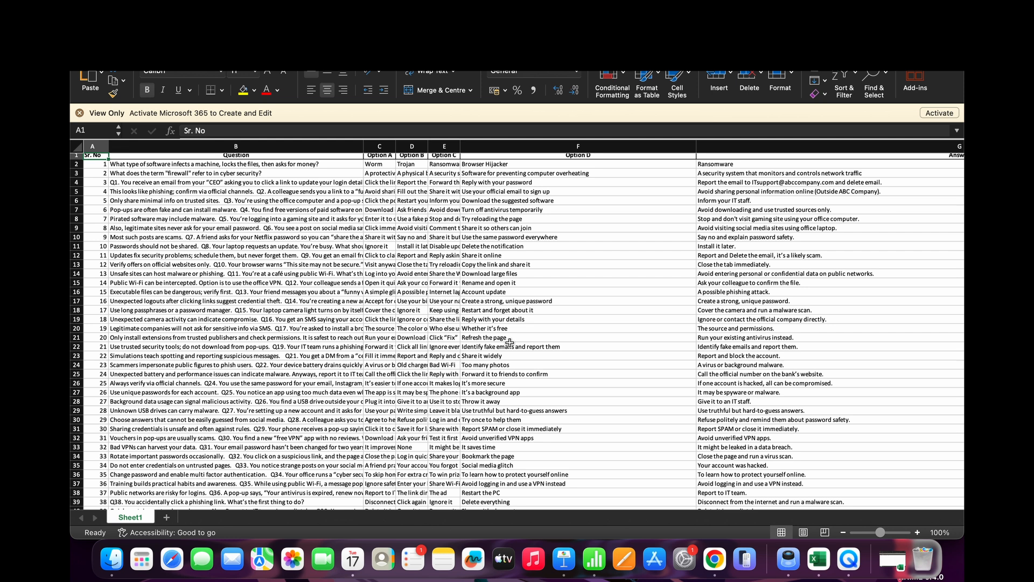
Step: Switch to the YT Data folder in OneDrive and delete new quiz.xlsx and sharepoint_formatted.xlsx
key("ctrl+Right")
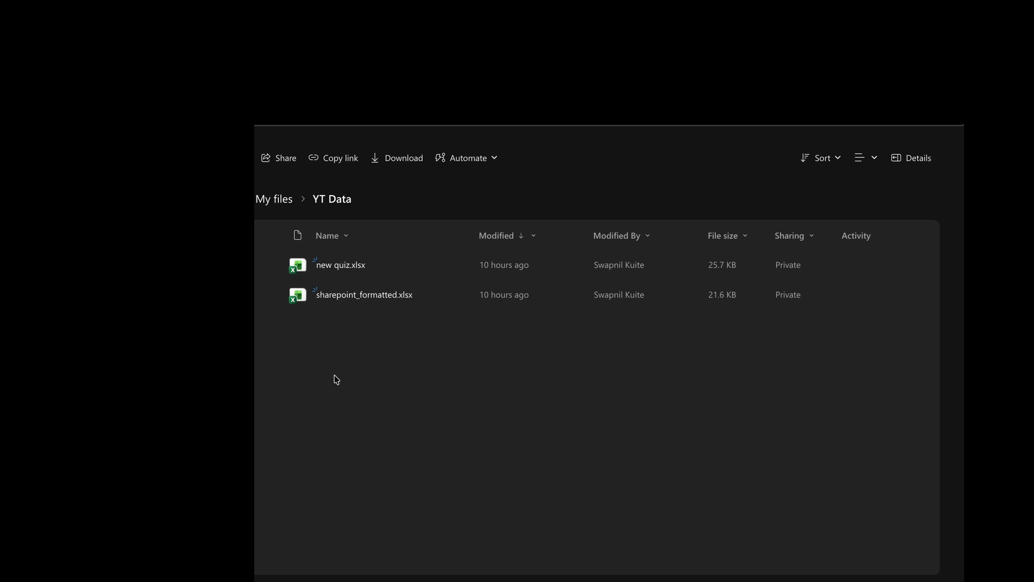
left_click(273, 295)
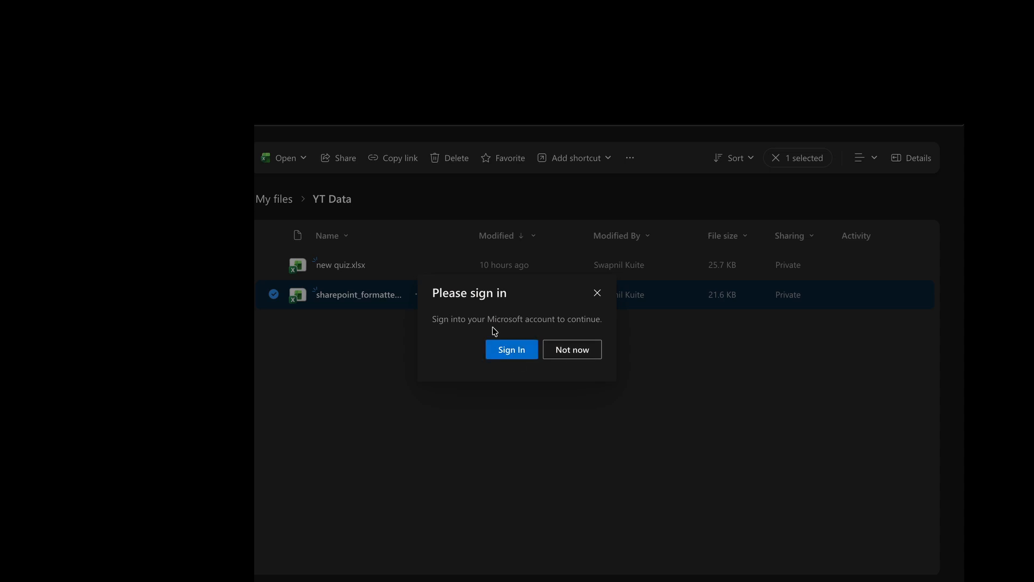
left_click(500, 354)
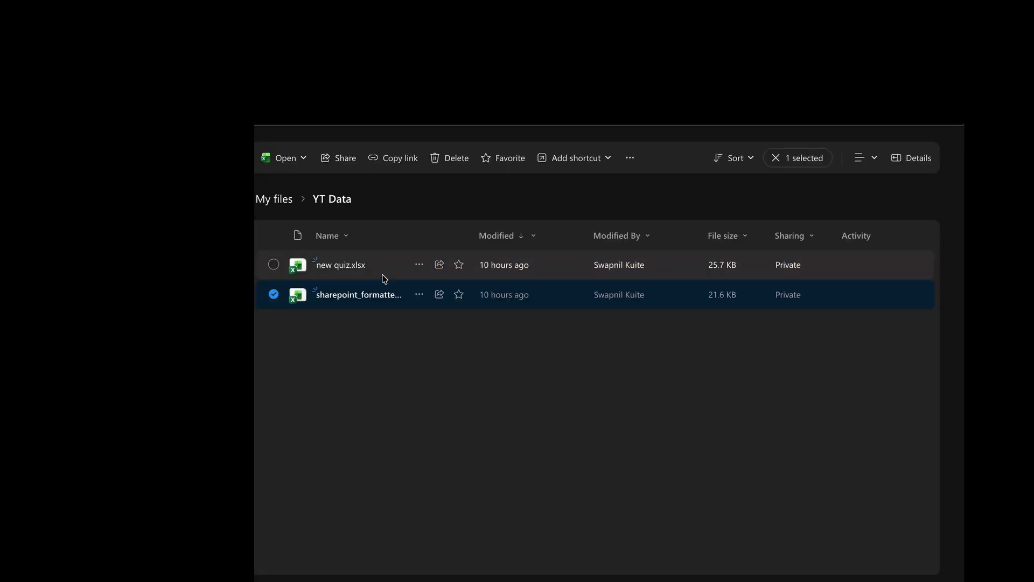
left_click(274, 265)
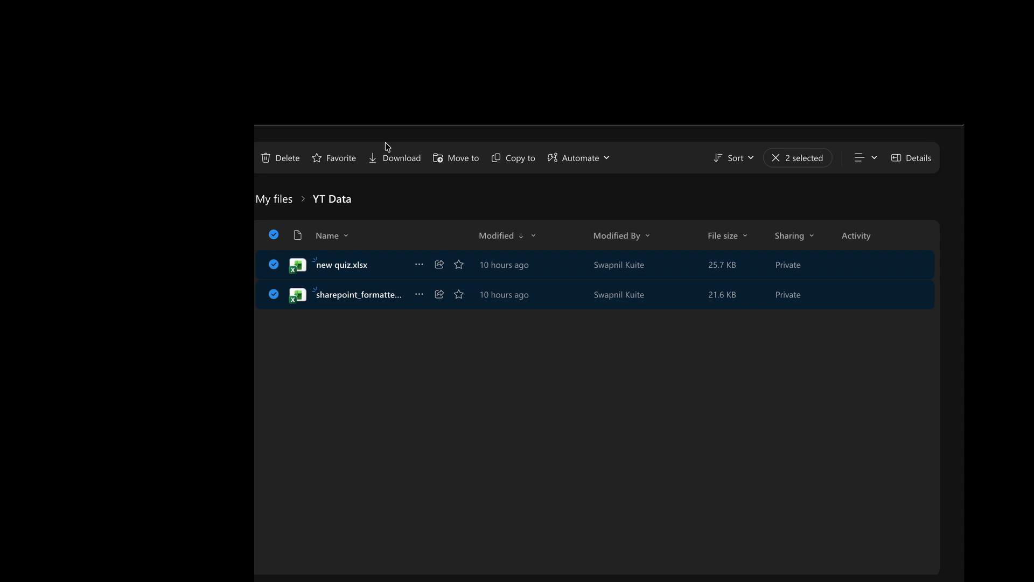
left_click(293, 167)
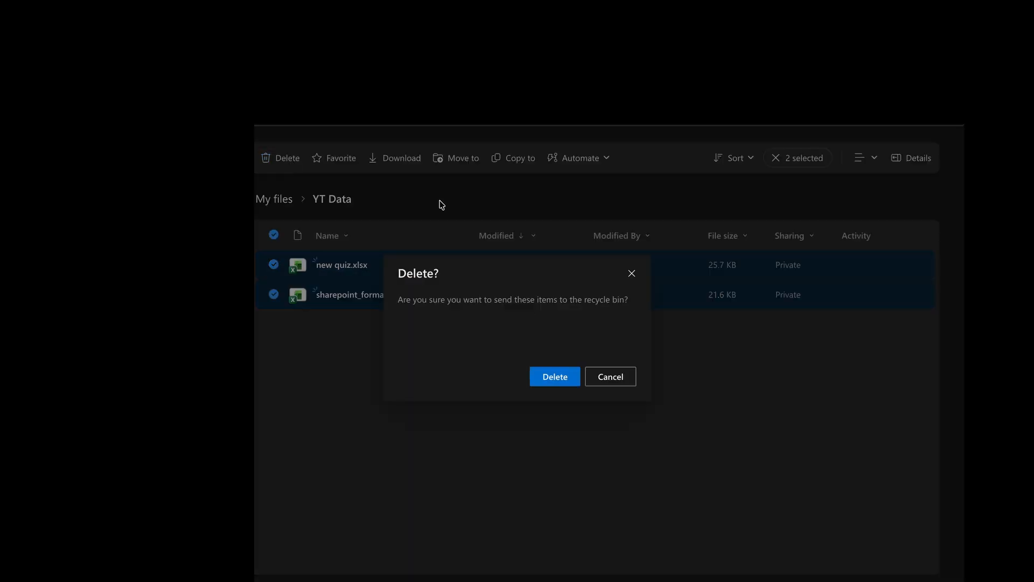
left_click(543, 373)
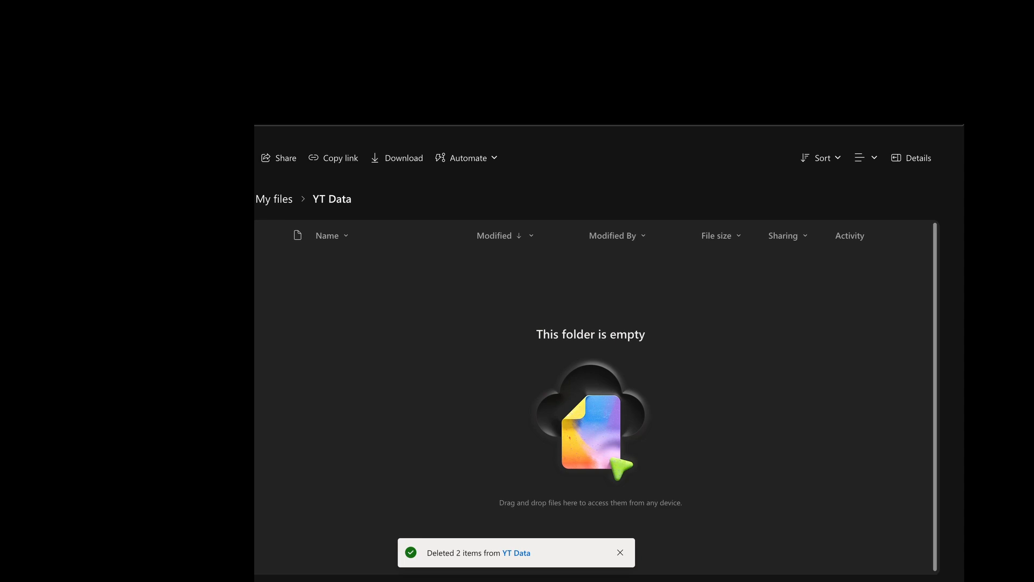
Step: Upload Cybersecurity_questions.xlsx from the Desktop to the YT Data folder and open it in Excel for the web
left_click(366, 261)
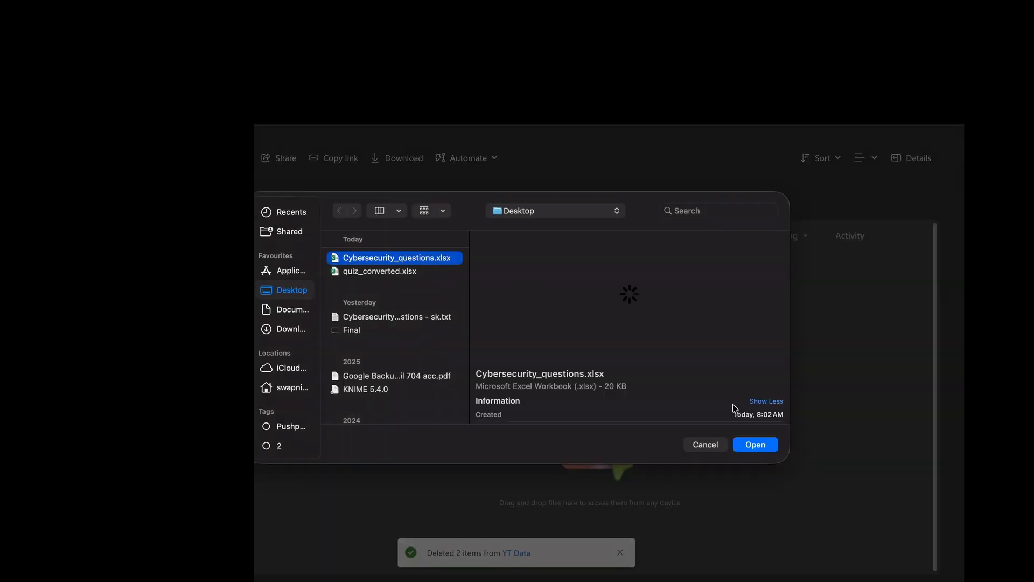
left_click(764, 448)
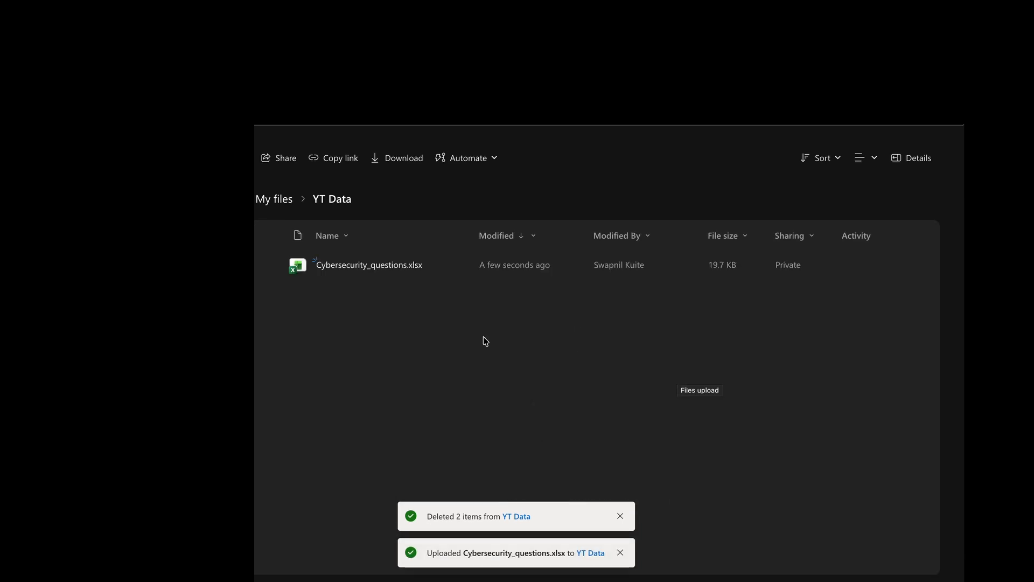
left_click(368, 265)
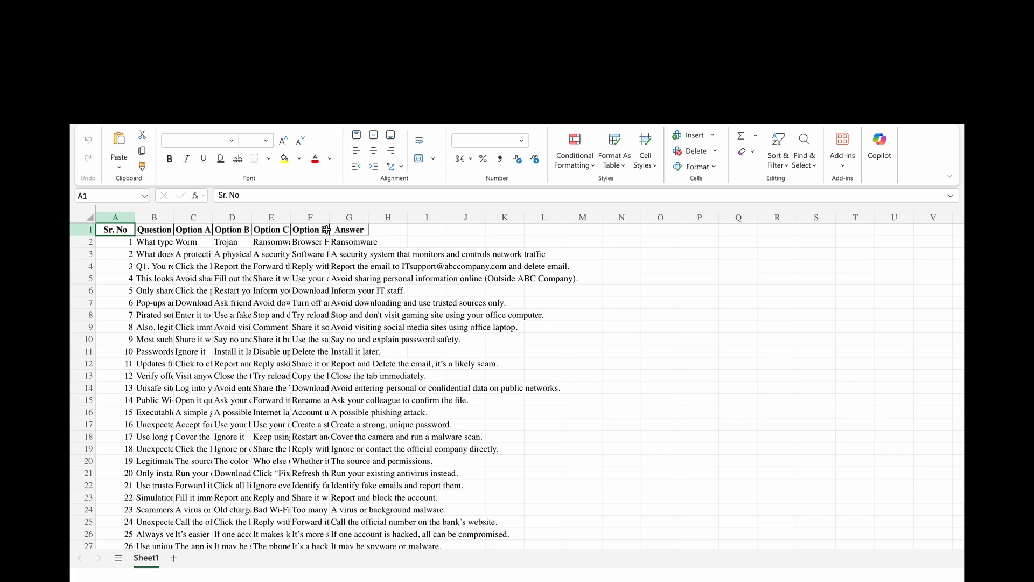
Step: Select the quiz data range A1:G121 and convert it into a table with headers
key("shift+Right")
key("shift+Right")
key("shift+Right")
key("shift+Right")
key("shift+Right")
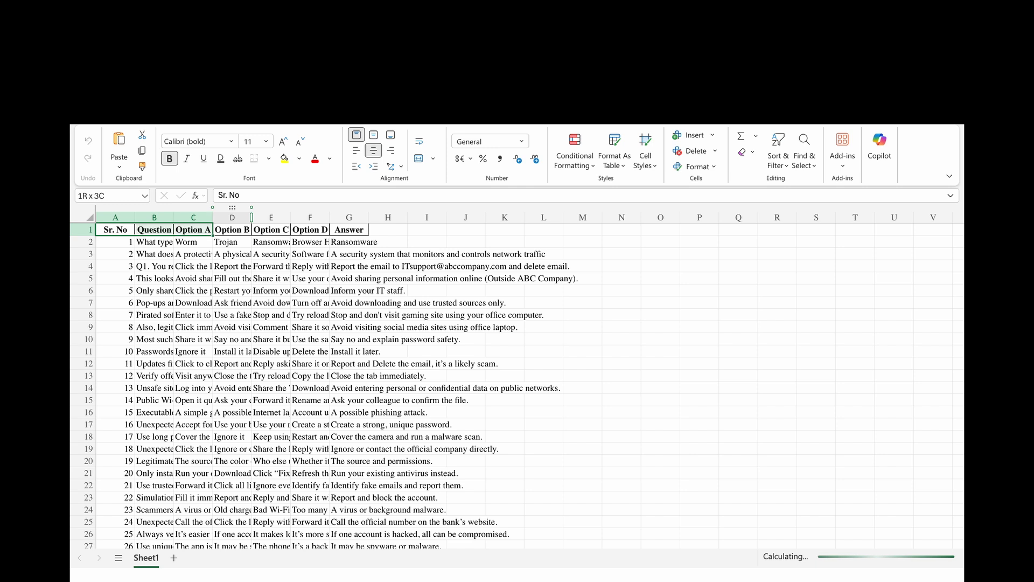
key("shift+Right")
key("shift+Down")
key("shift+Down")
key("shift+Down")
key("shift+Down")
key("shift+Down")
key("shift+Down")
key("shift+Down")
key("shift+Down")
key("shift+Down")
key("shift+Down")
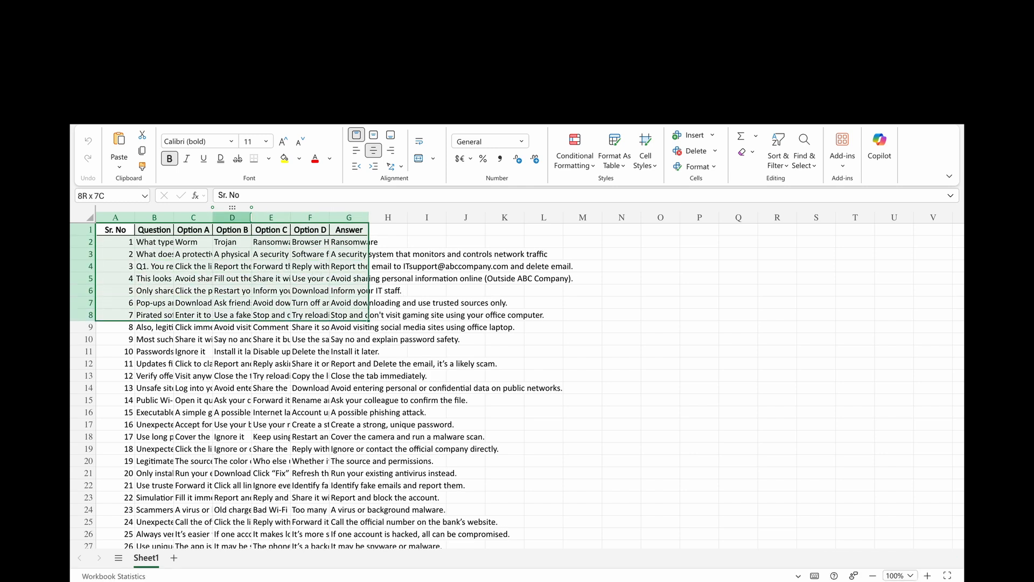
key("ctrl+shift+Down")
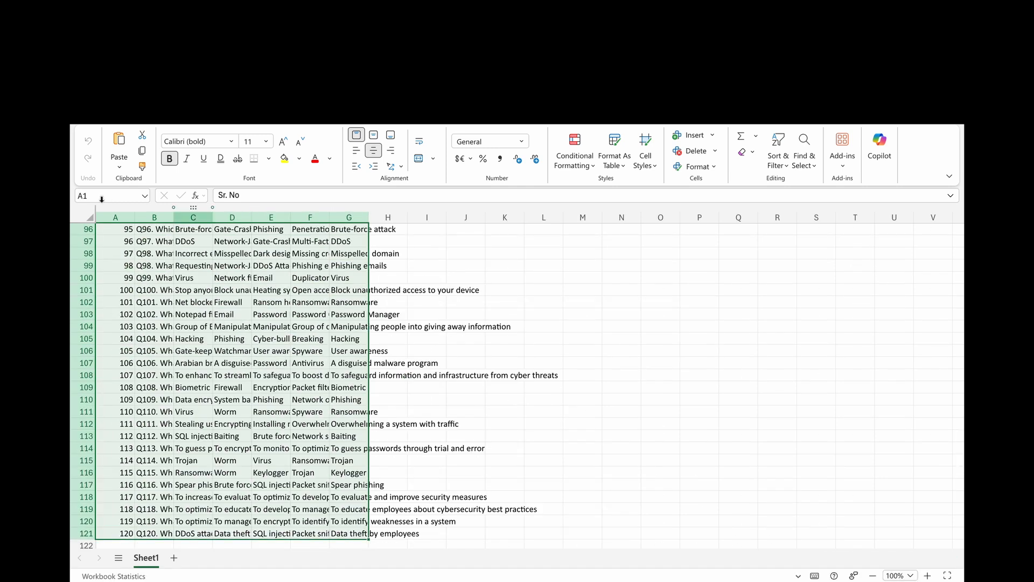
left_click(162, 114)
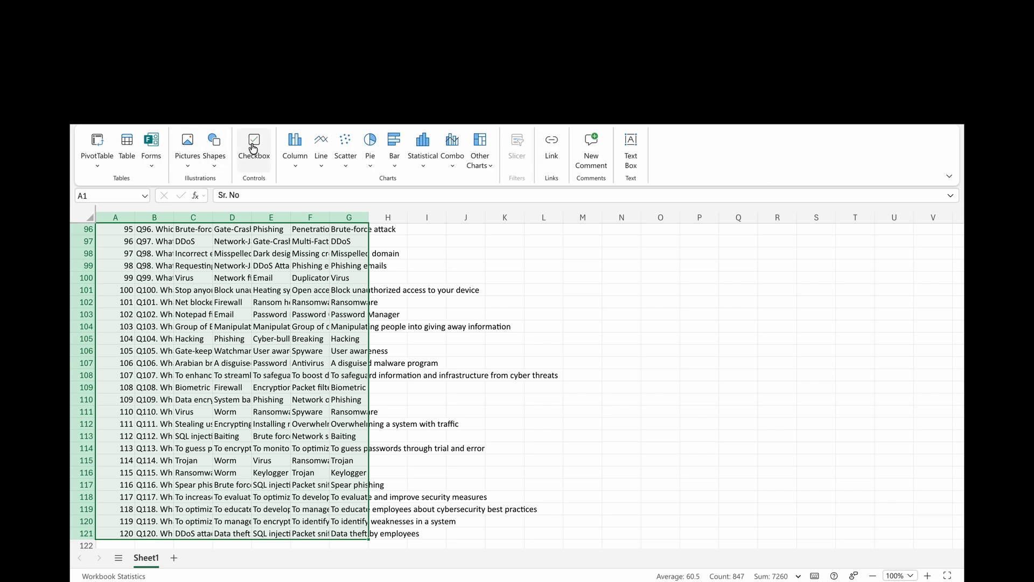
left_click(128, 145)
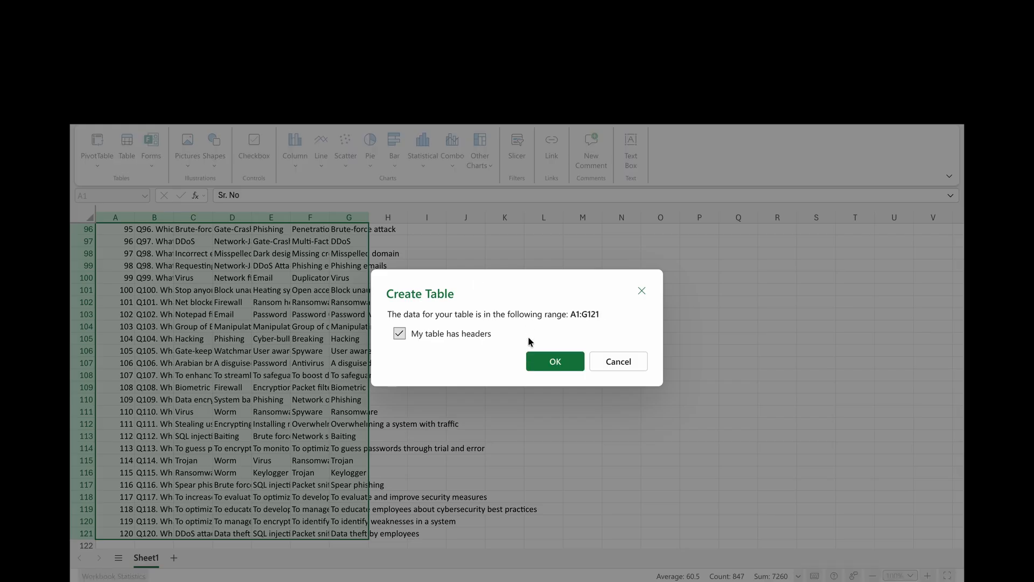
left_click(540, 358)
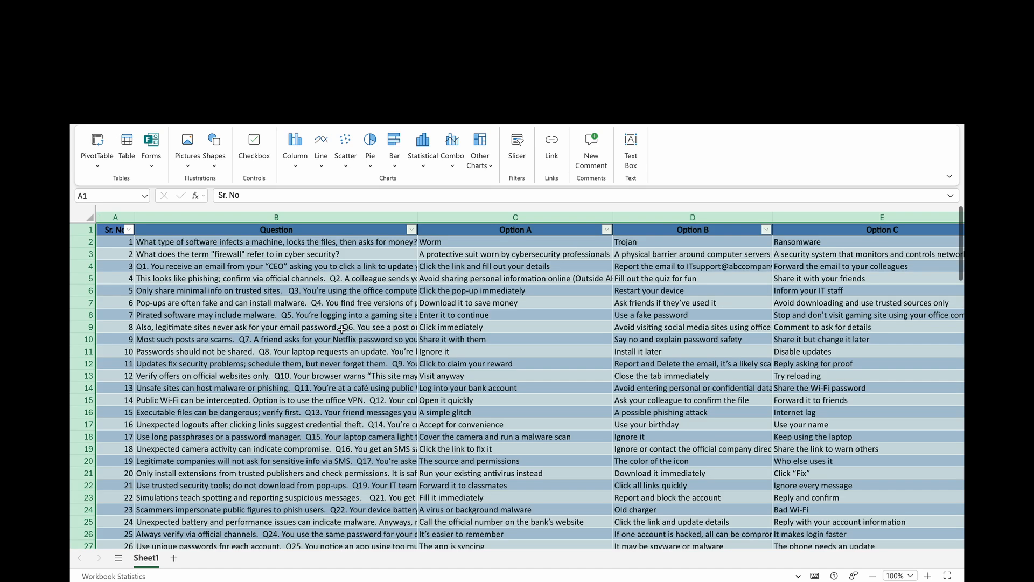
Step: Look across the new table's question, option and answer columns and return to the first cell
left_click(341, 329)
key("Up")
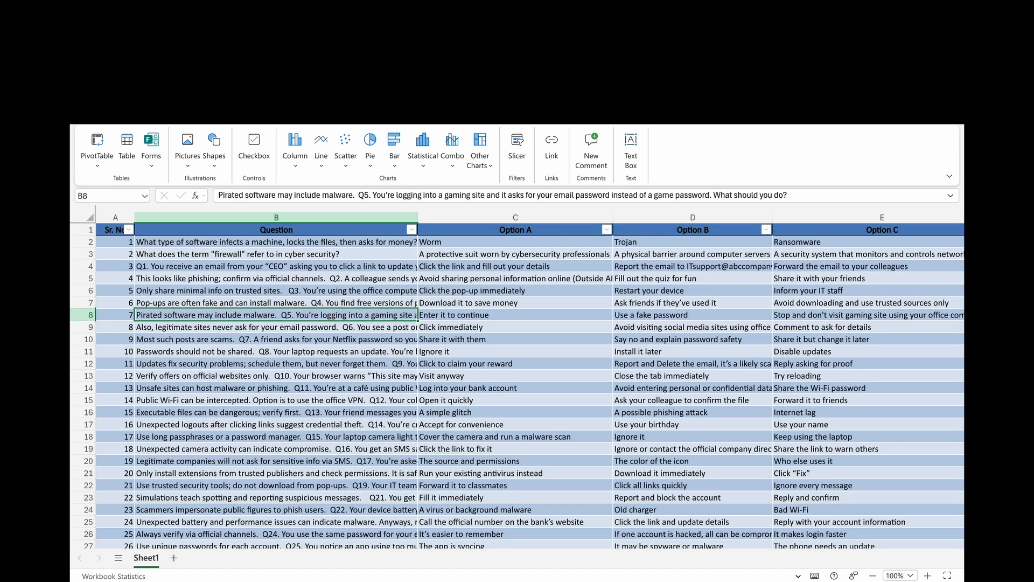
key("Right")
key("Right")
key("Right")
key("Right")
key("Up")
key("Up")
key("Up")
key("Up")
key("Up")
key("Up")
key("Up")
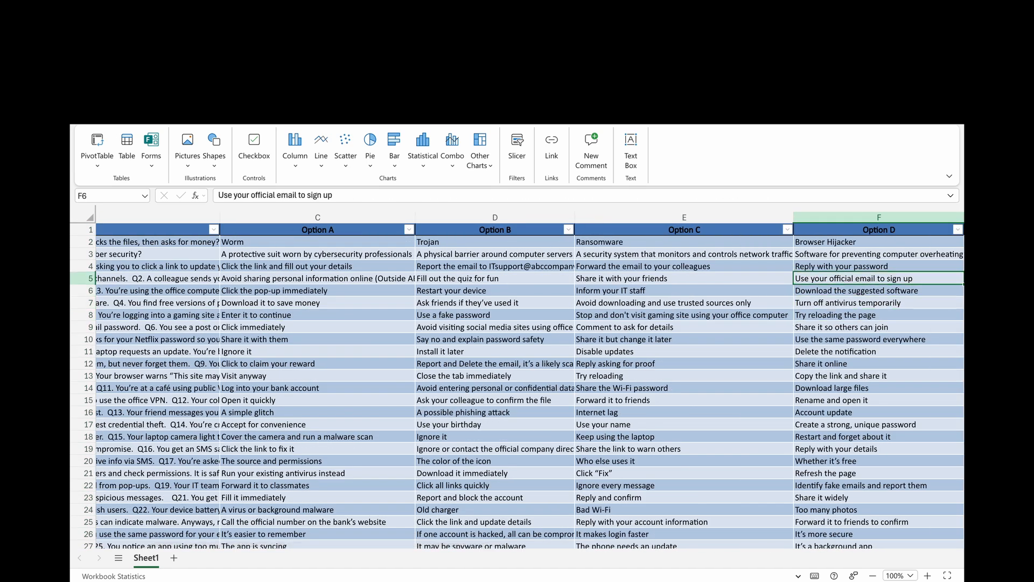
key("Right")
key("Right")
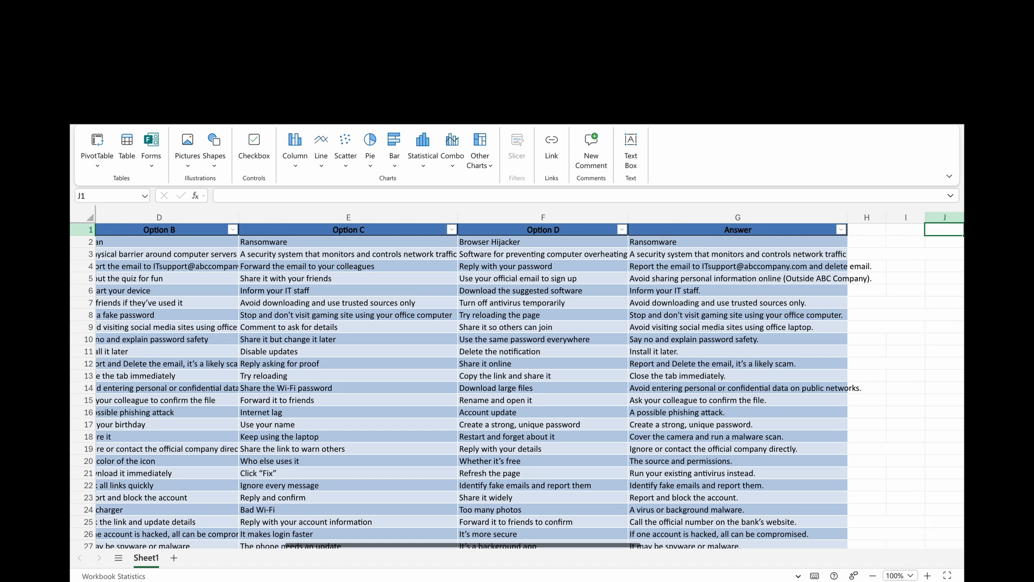
key("ctrl+Home")
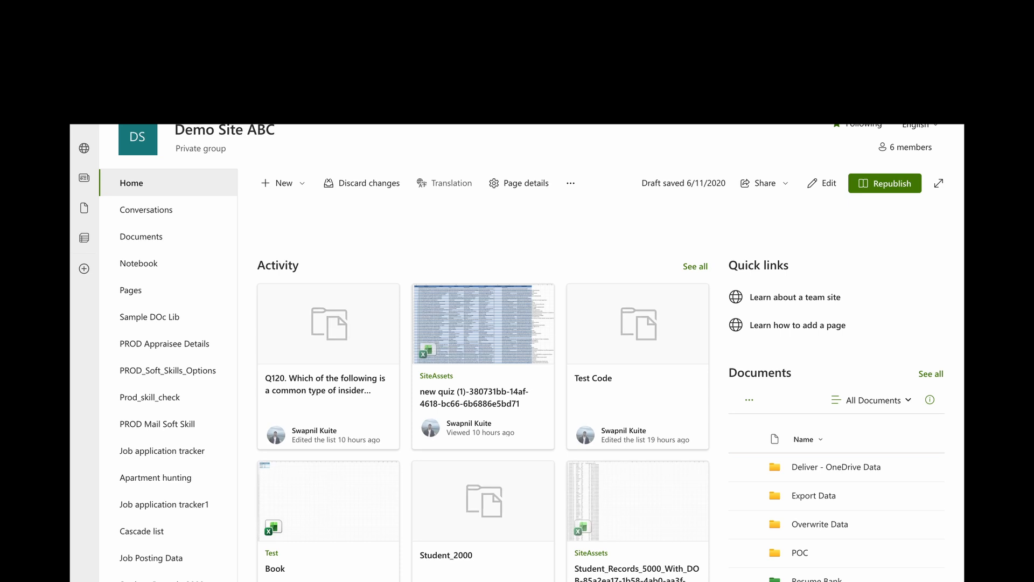
Step: Open the site contents of the Demo Site ABC SharePoint site and start creating a new list
scroll(190, 488, "down", 2)
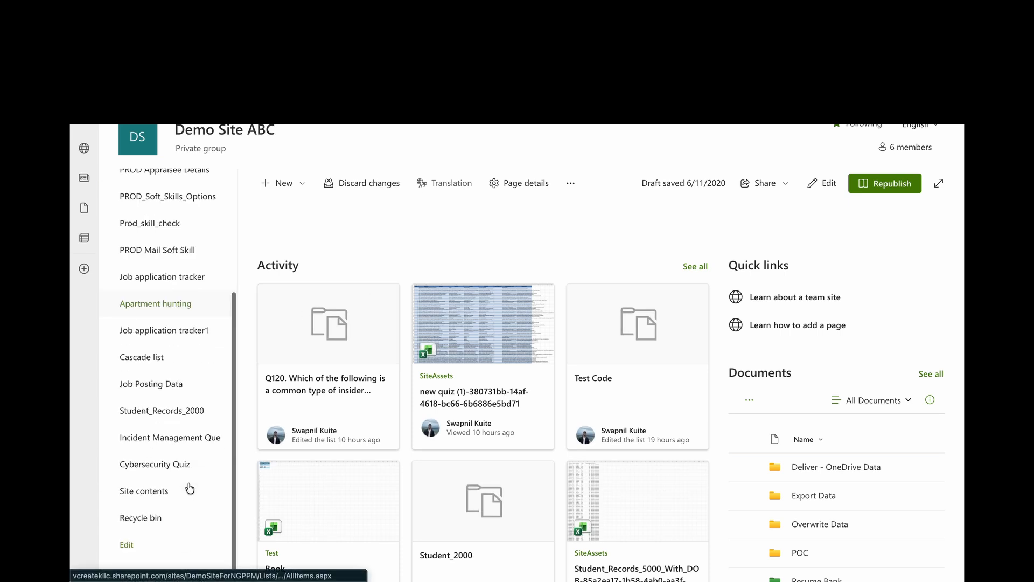
left_click(162, 493)
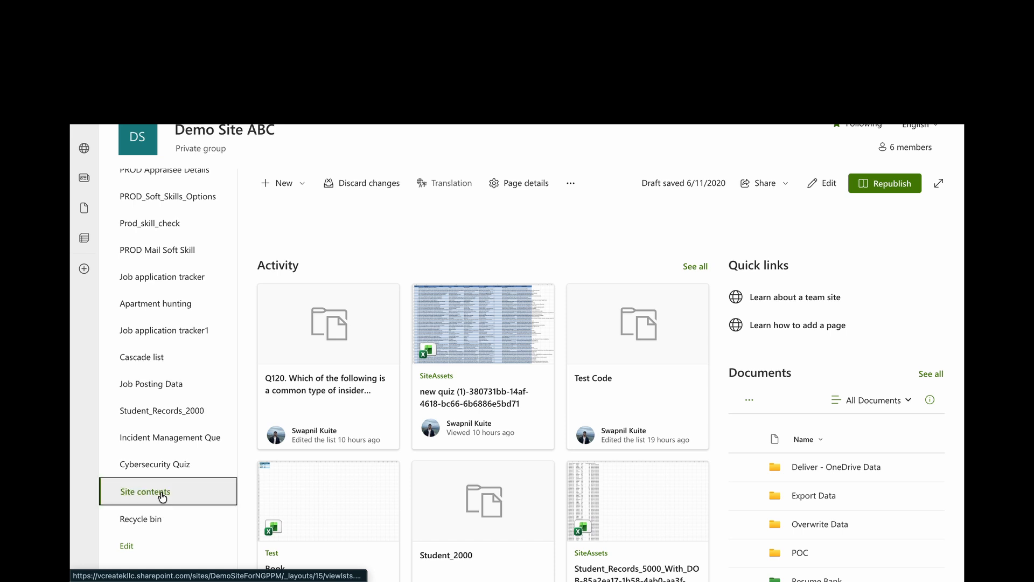
left_click(287, 181)
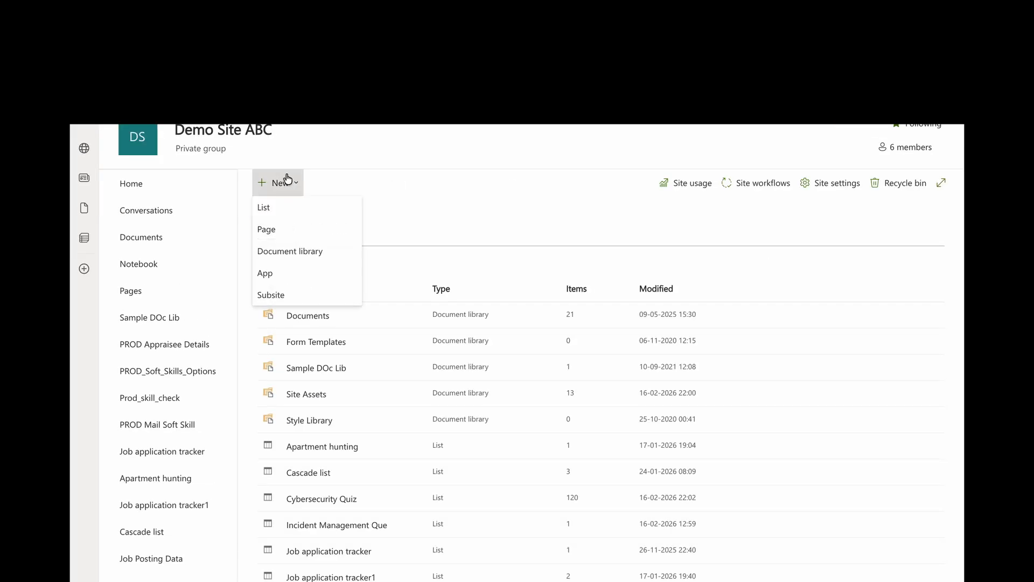
left_click(290, 206)
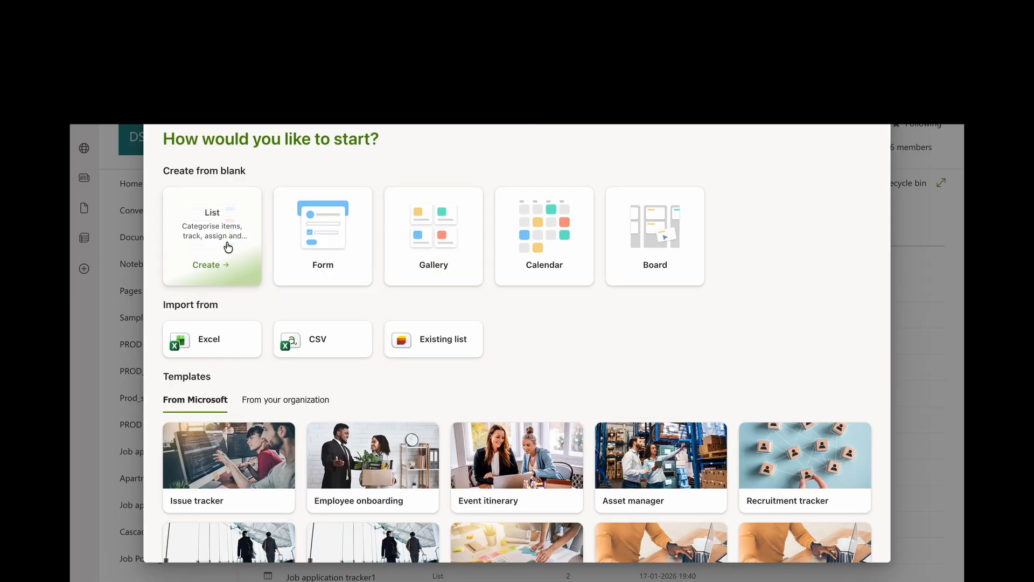
Step: Choose Excel as the list's import source and upload the Cybersecurity_questions (1).xlsx file from the Desktop
left_click(214, 341)
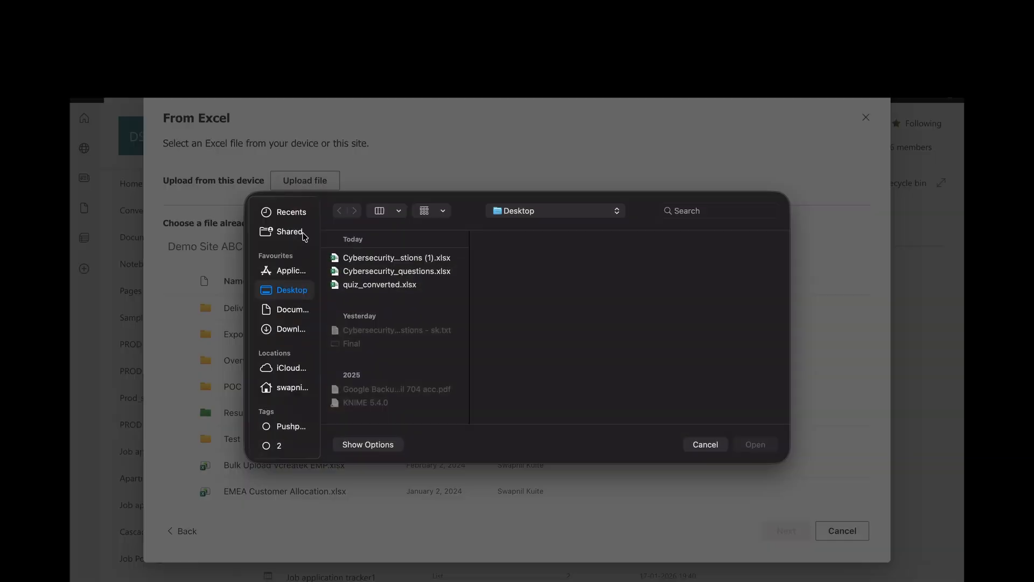
left_click(414, 259)
left_click(754, 445)
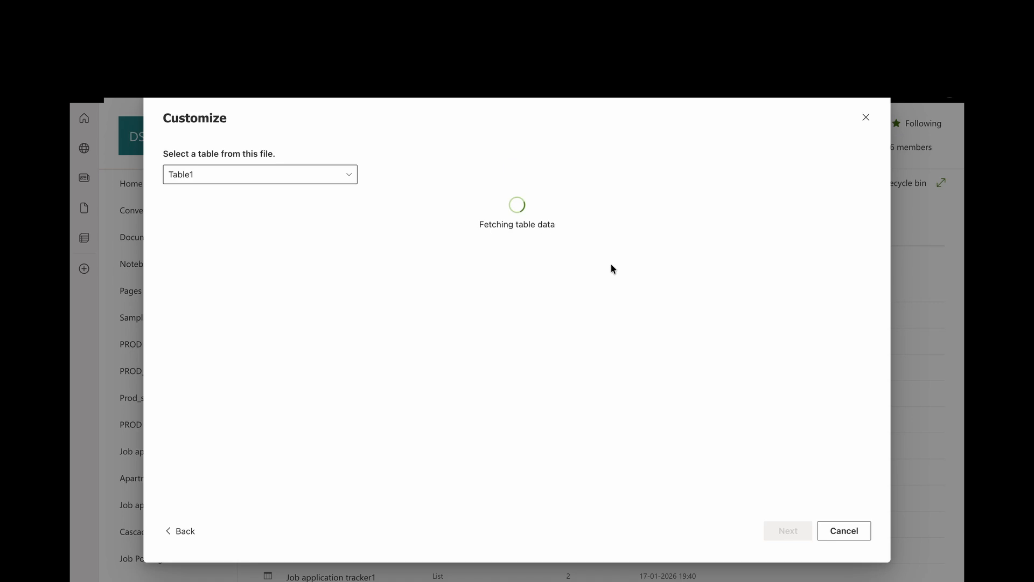
Step: Set the Sr. No column's type to Number for the Table1 import and review the types of the other columns
scroll(384, 330, "right", 4)
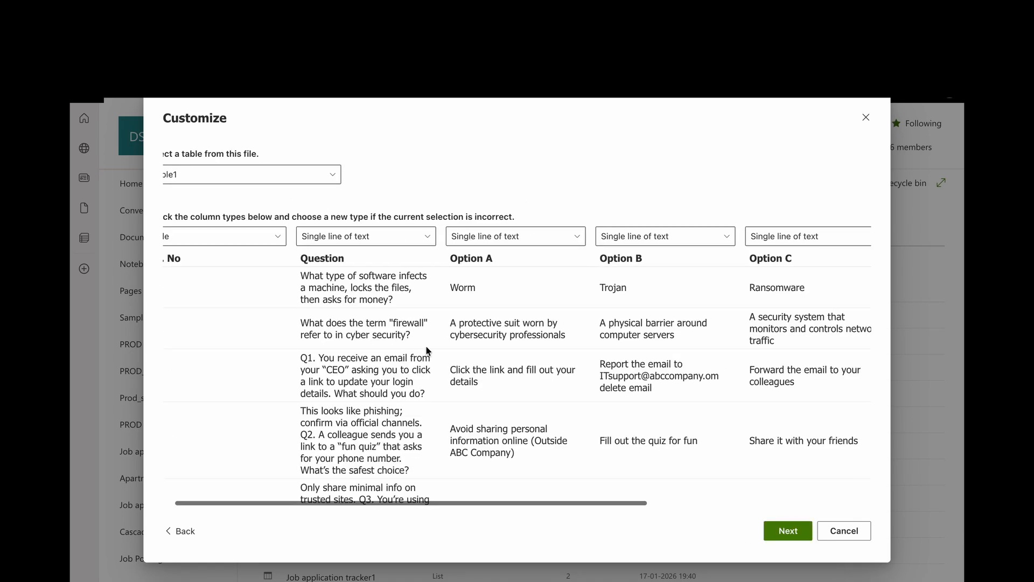
scroll(425, 351, "right", 4)
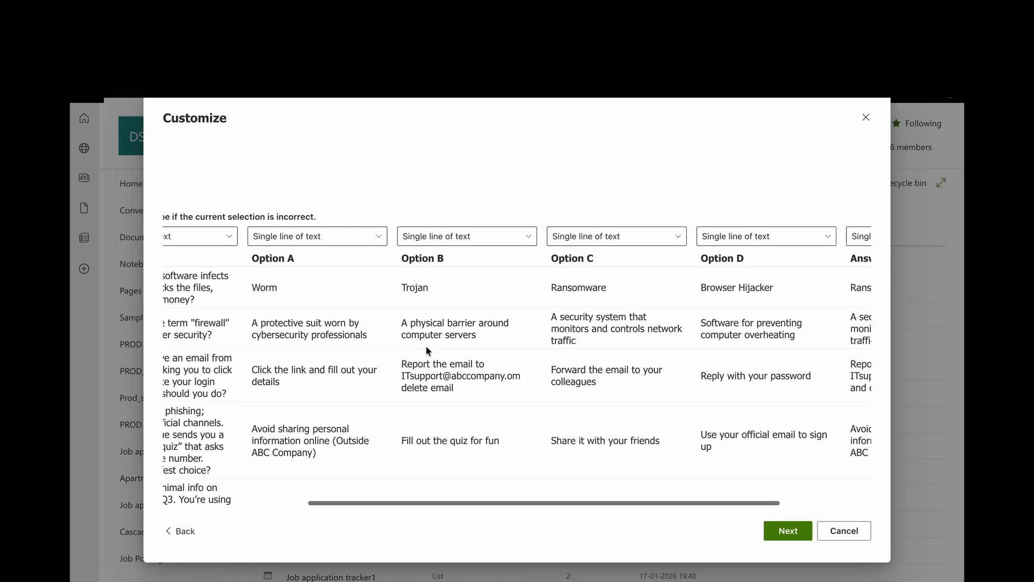
scroll(426, 350, "left", 8)
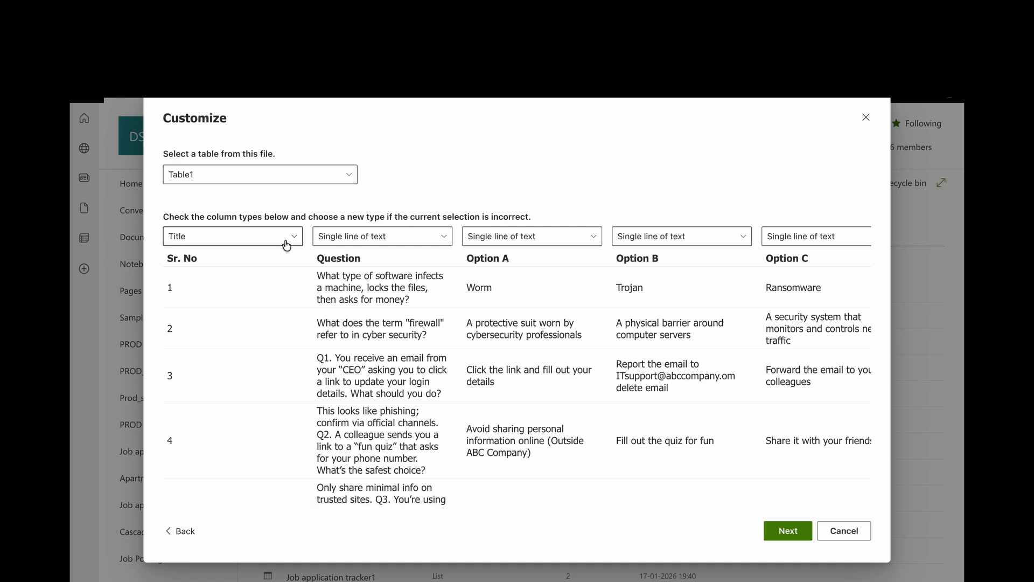
left_click(285, 244)
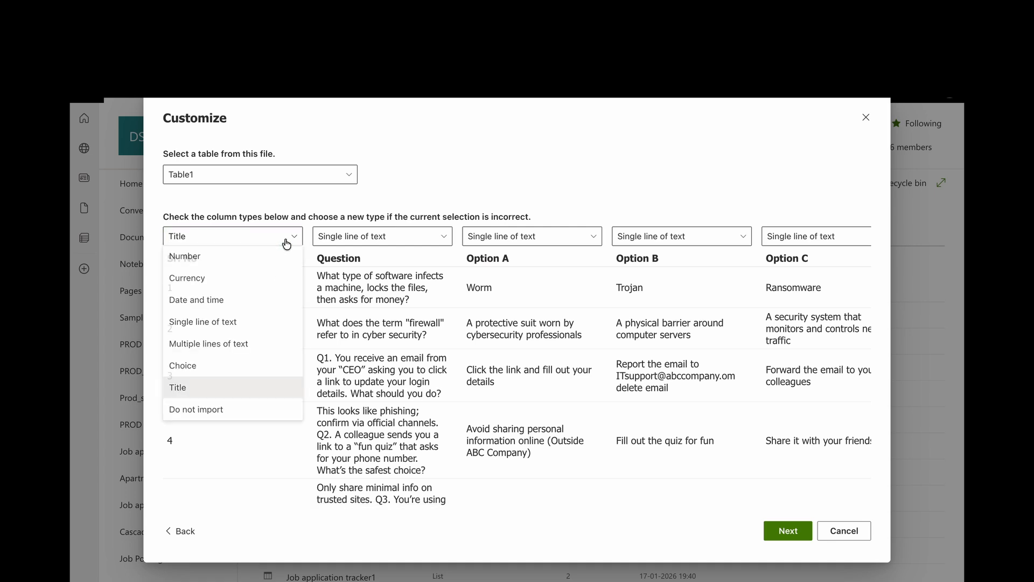
left_click(244, 262)
scroll(408, 322, "right", 1)
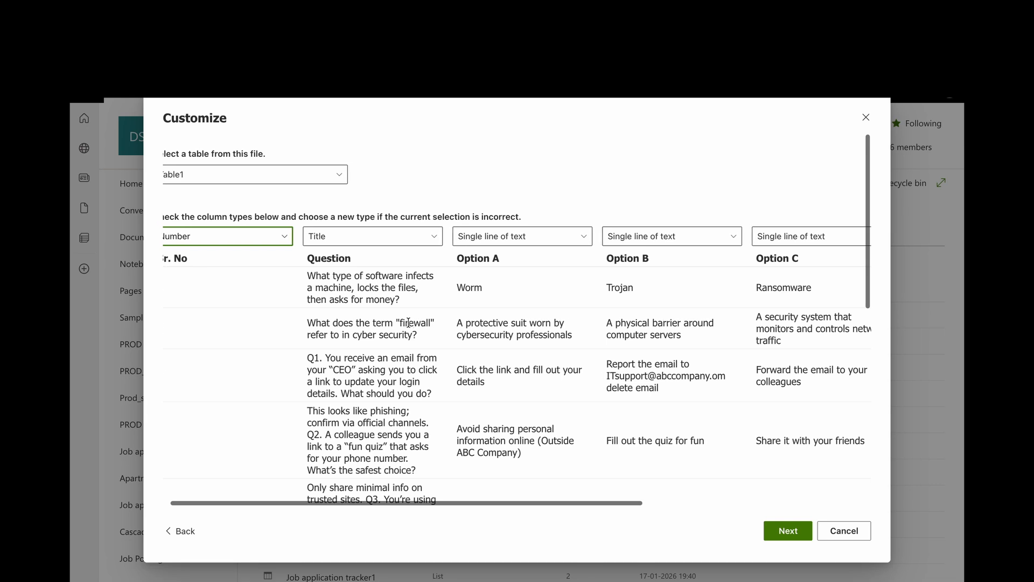
scroll(409, 322, "right", 5)
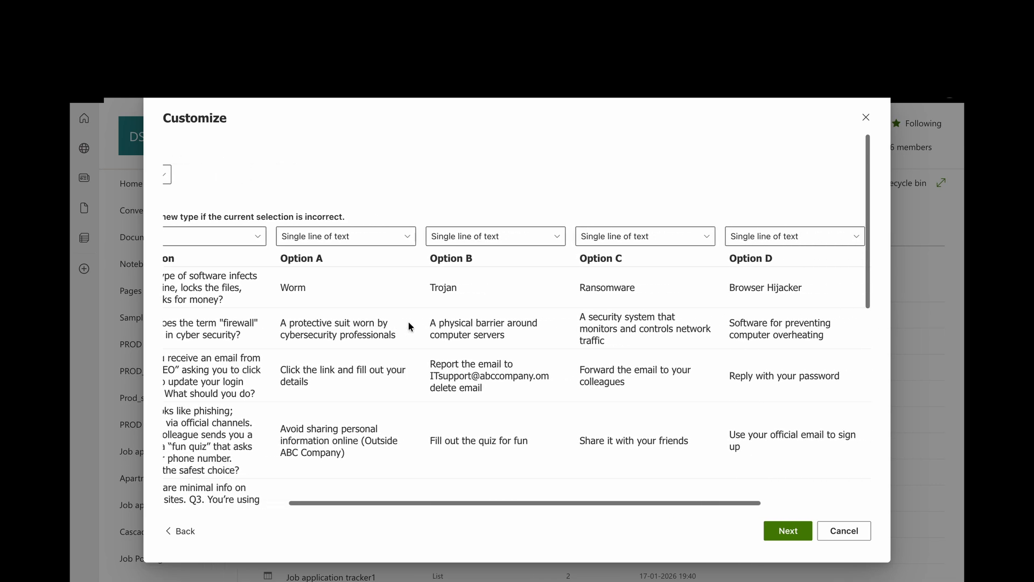
Step: Check the remaining option and answer column types and create the list as Cybersecurity_questions (1), shown in site navigation
scroll(408, 325, "right", 3)
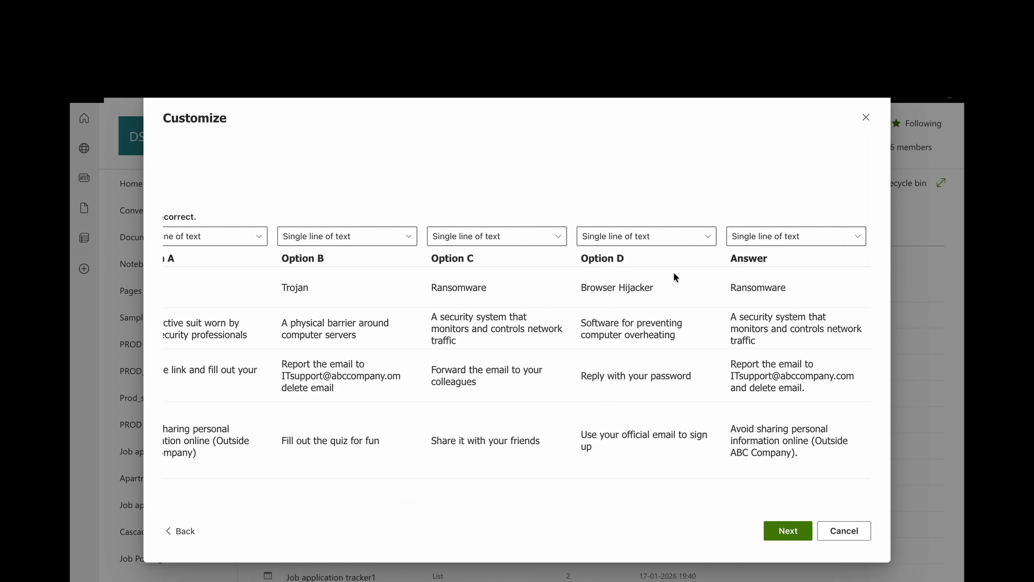
scroll(431, 280, "left", 2)
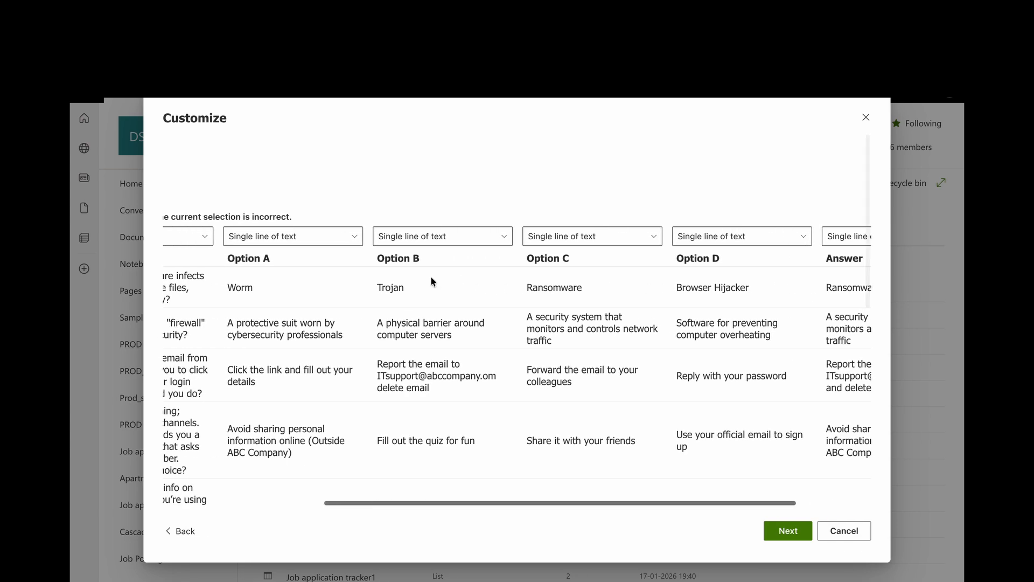
scroll(431, 281, "right", 2)
scroll(499, 285, "left", 4)
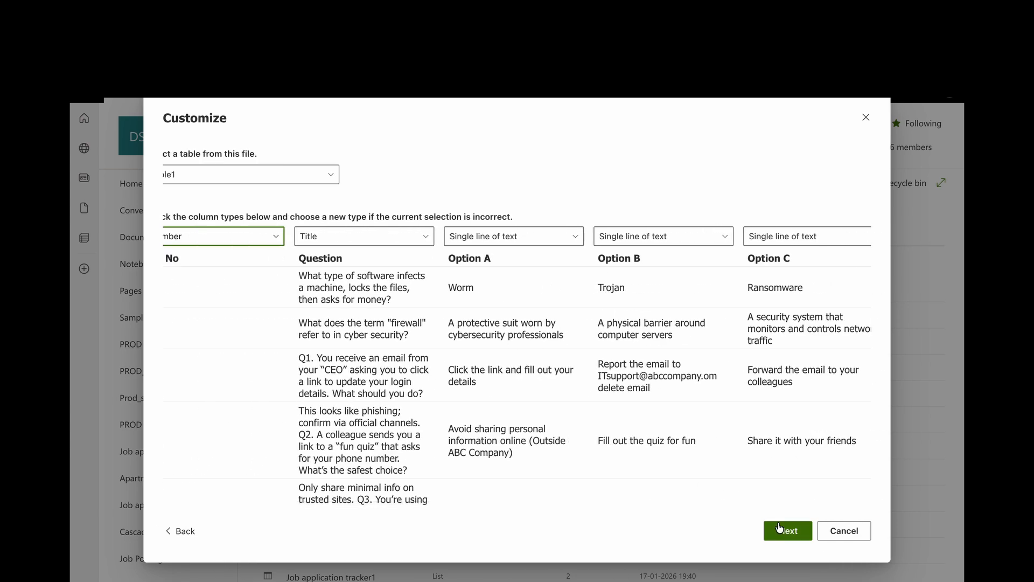
left_click(782, 530)
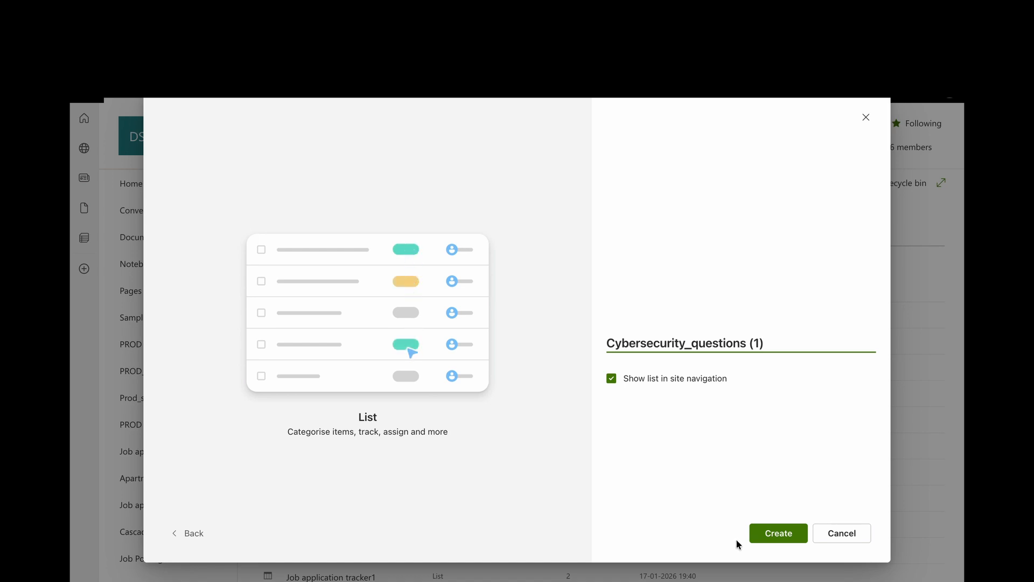
left_click(771, 533)
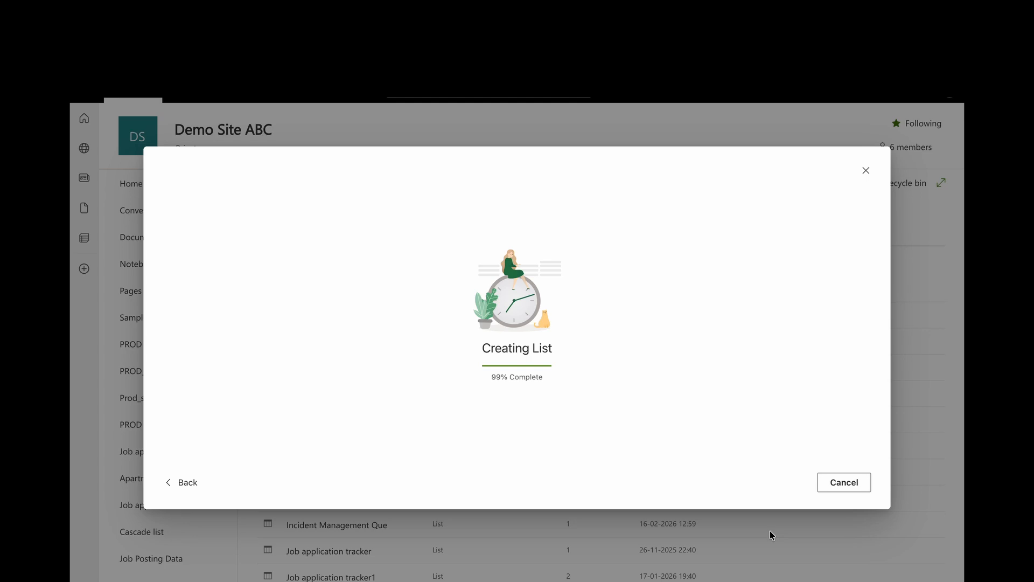
Step: Expand the new Cybersecurity_questions (1) list to full page and look through its imported questions and answers
scroll(660, 482, "down", 20)
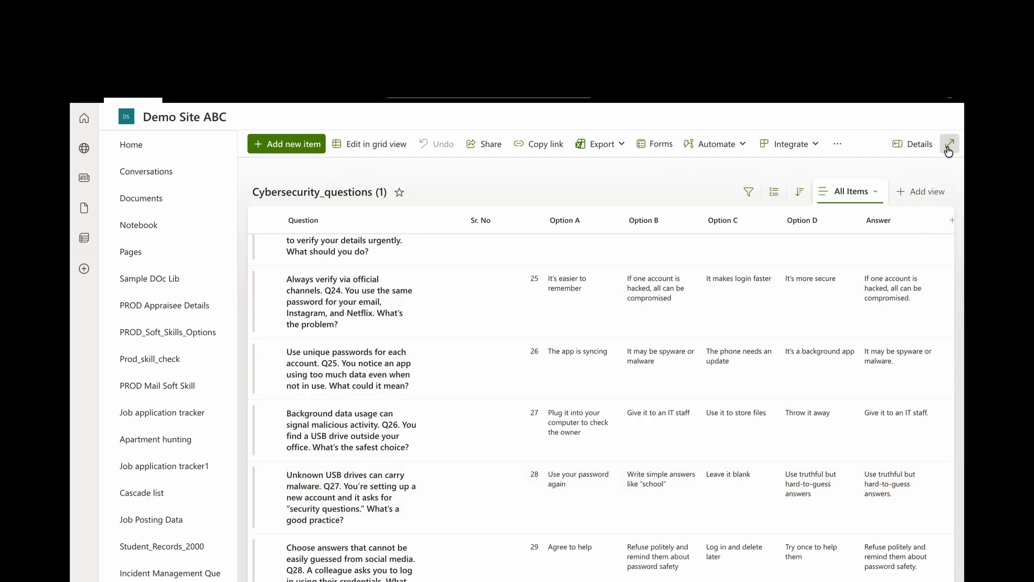
left_click(949, 153)
scroll(506, 447, "down", 8)
scroll(511, 462, "down", 3)
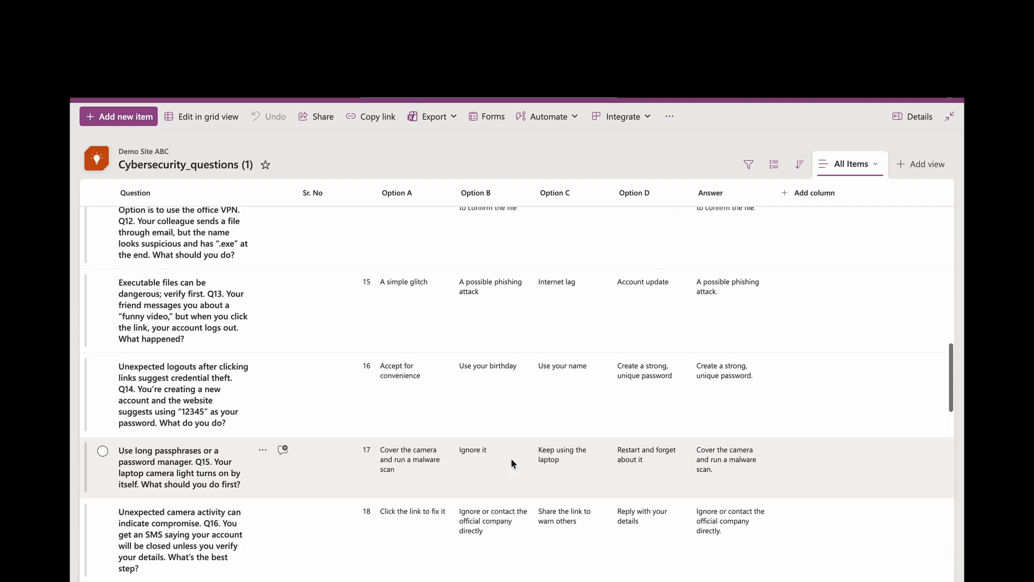
scroll(510, 462, "up", 15)
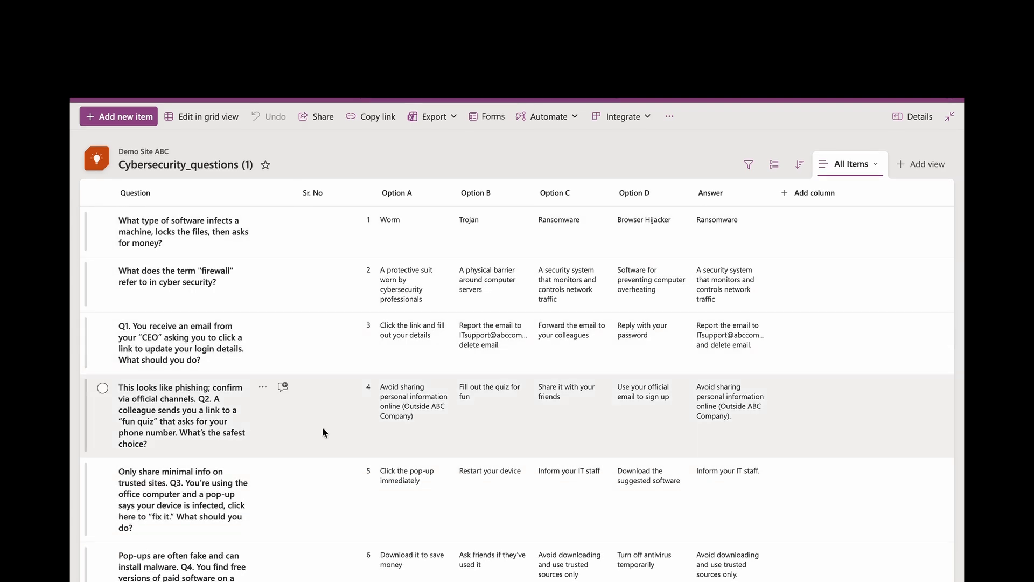
Step: Switch to the quiz_converted.xlsx workbook in Excel and close it without saving the changes
key("ctrl+Left")
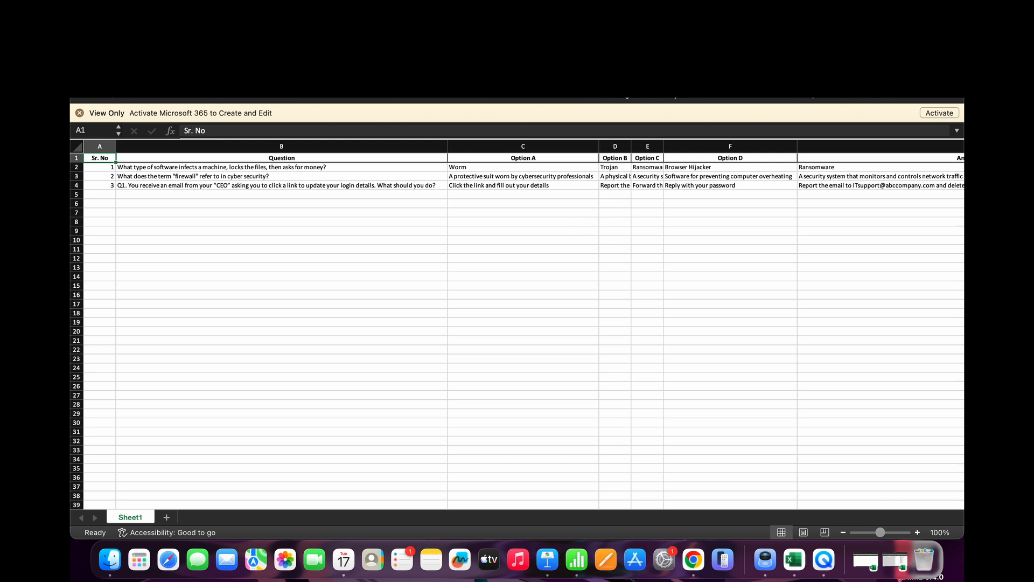
key("super+w")
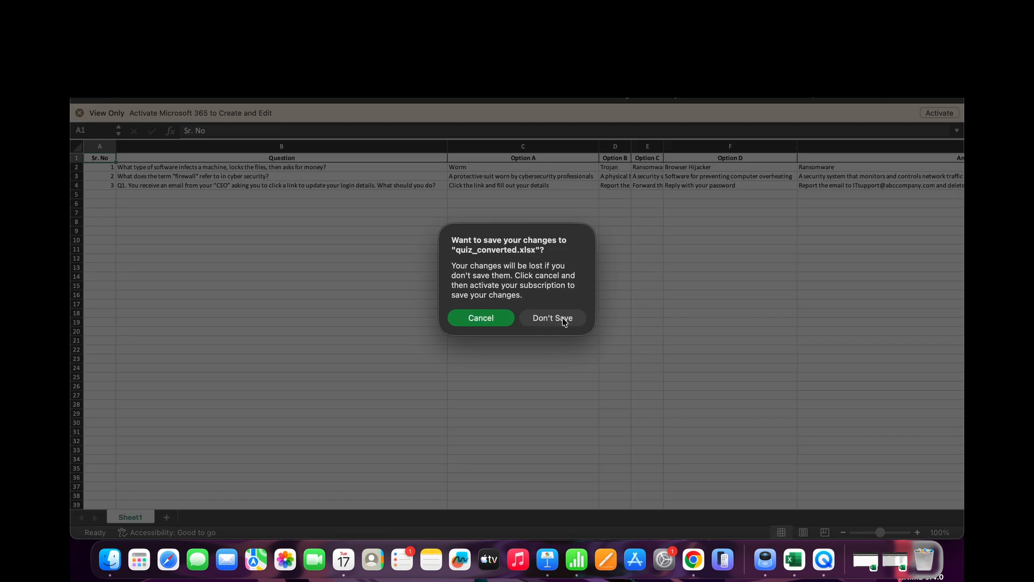
left_click(552, 318)
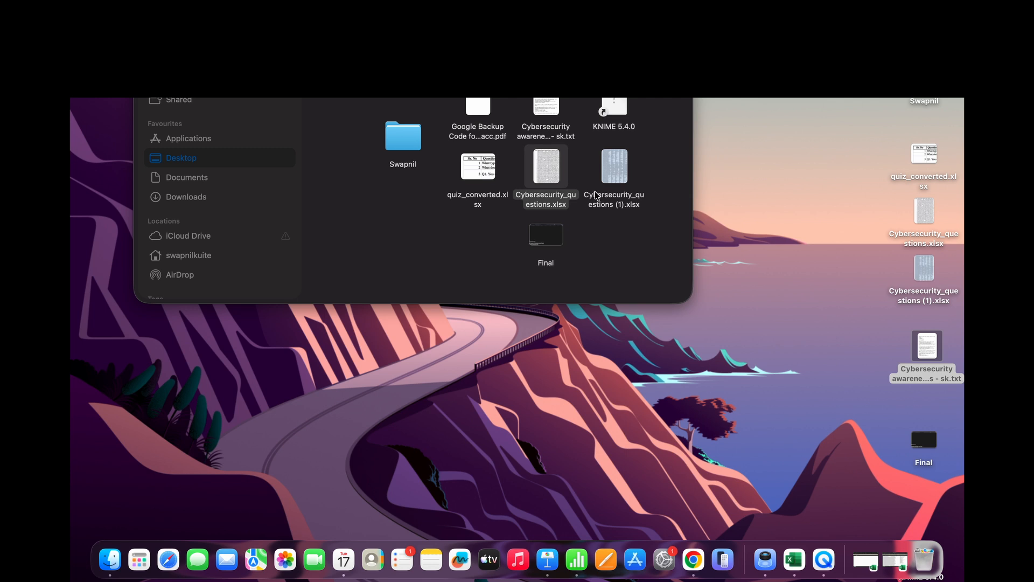
Step: Open the original cybersecurity awareness text file from the desktop to view its questions and answers
left_click(823, 290)
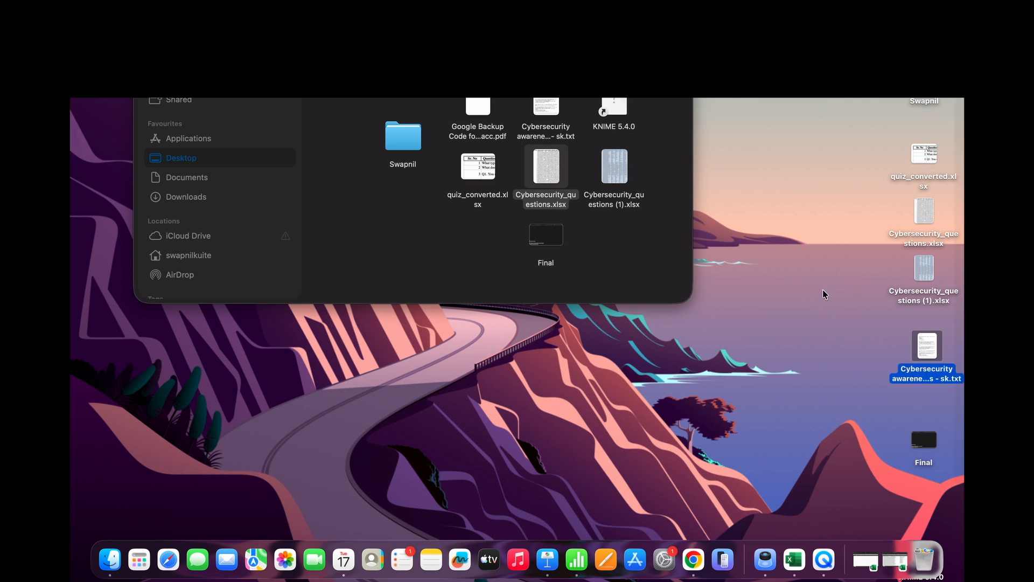
double_click(928, 351)
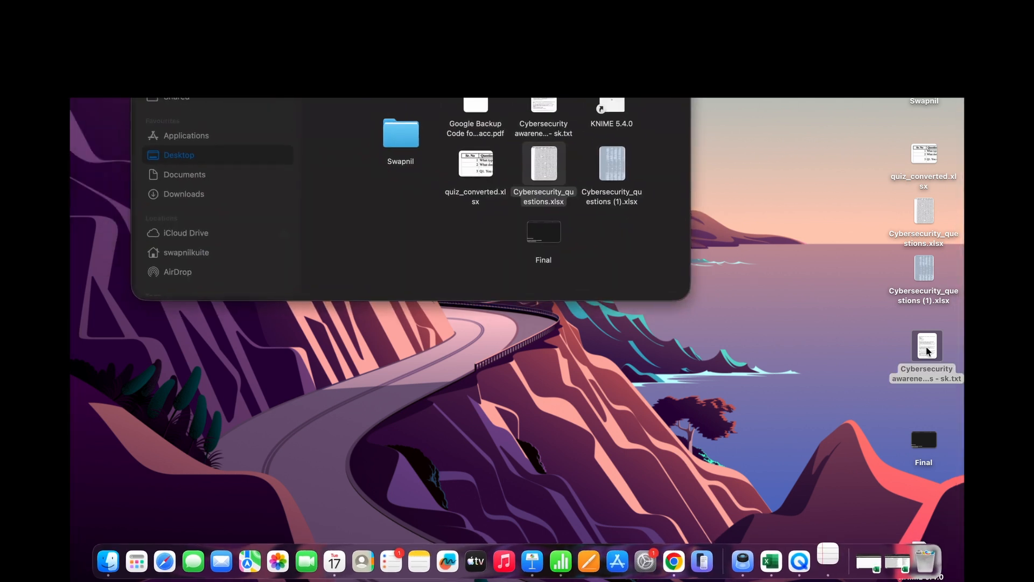
left_click(462, 367)
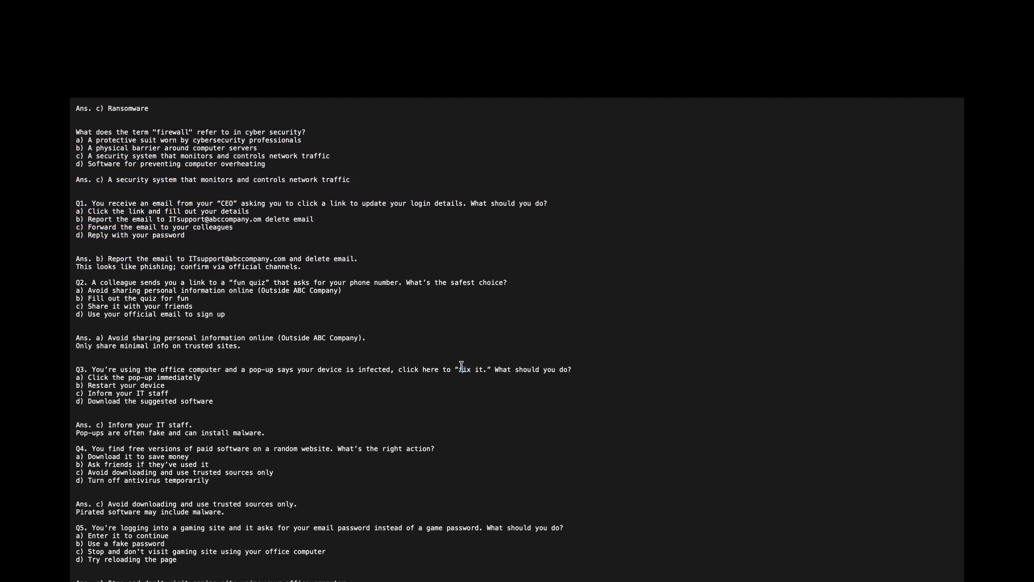
Step: Revisit the imported SharePoint list and switch to the Excel workbook containing the full question table for comparison
key("ctrl+Right")
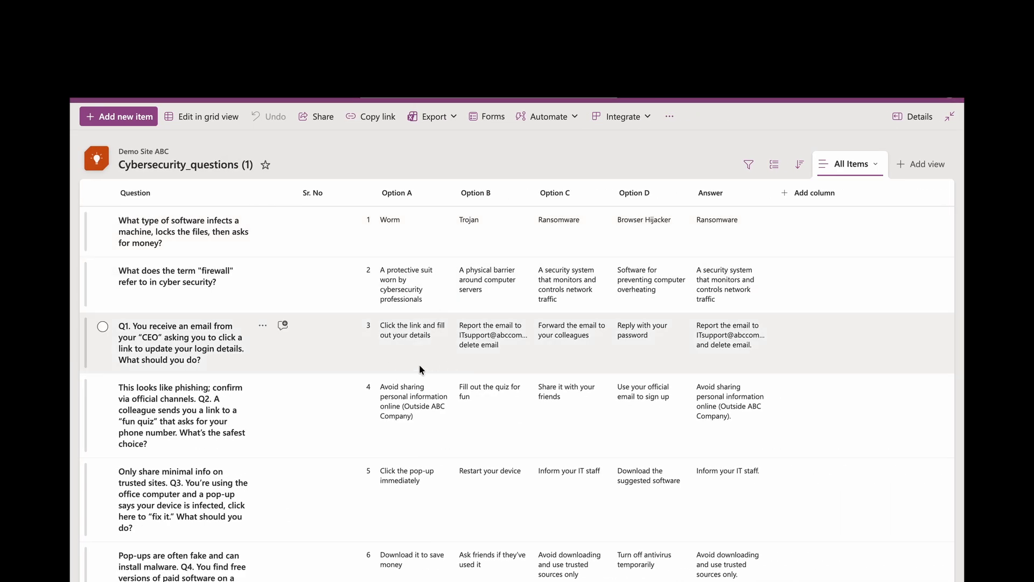
key("ctrl+Right")
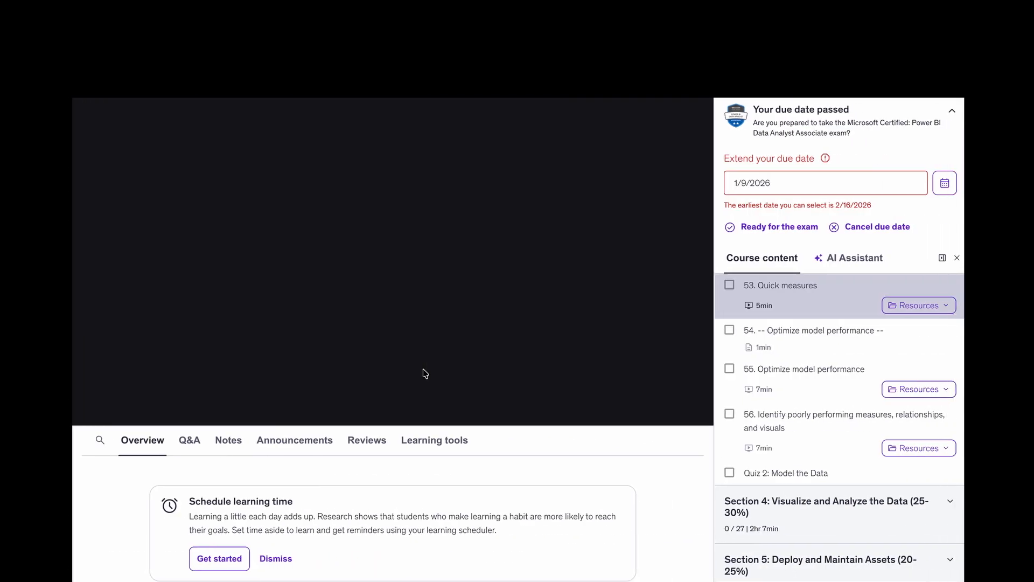
key("ctrl+Left")
key("ctrl+Left")
key("ctrl+Left")
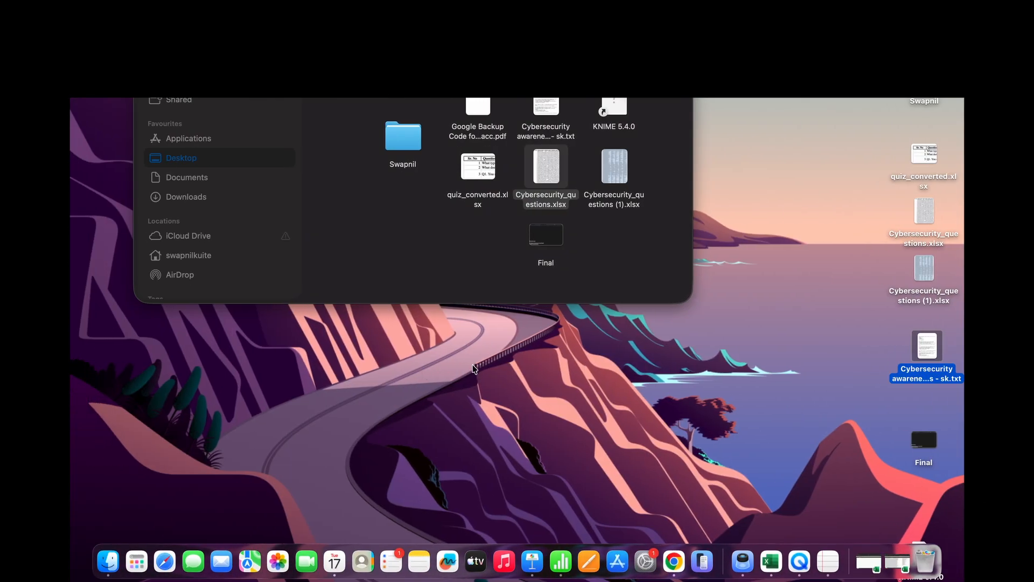
left_click(772, 560)
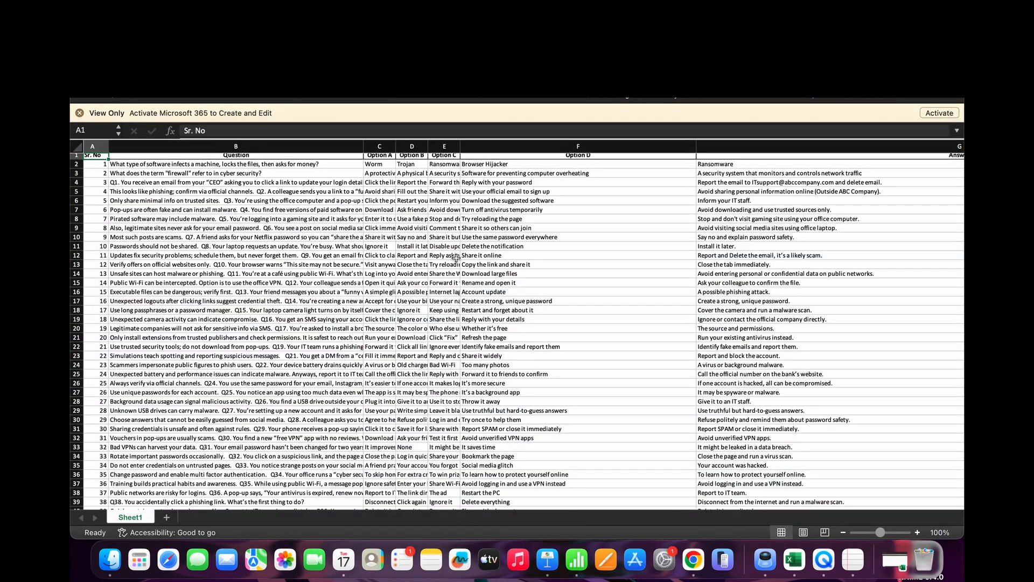
scroll(455, 258, "up", 2)
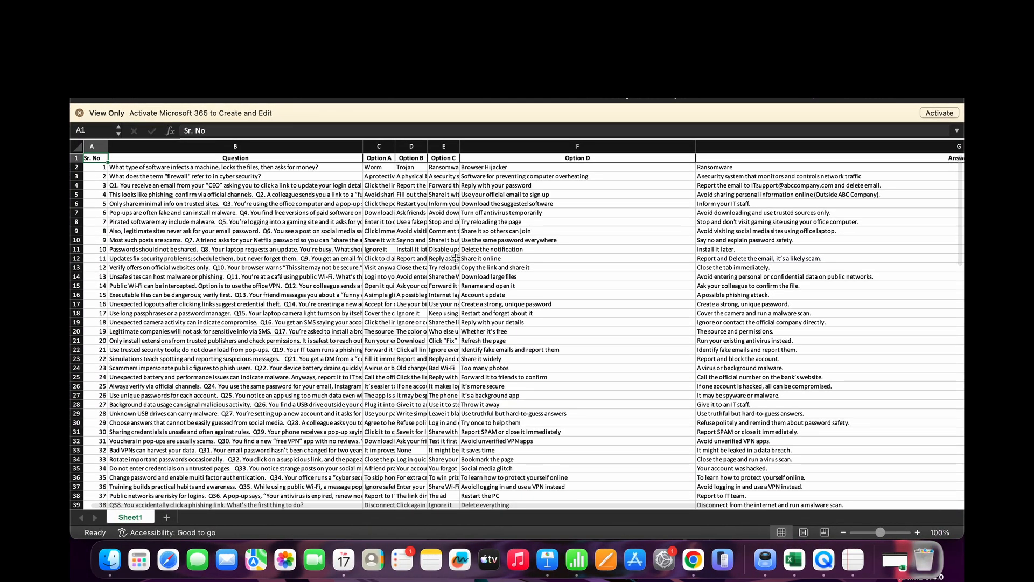